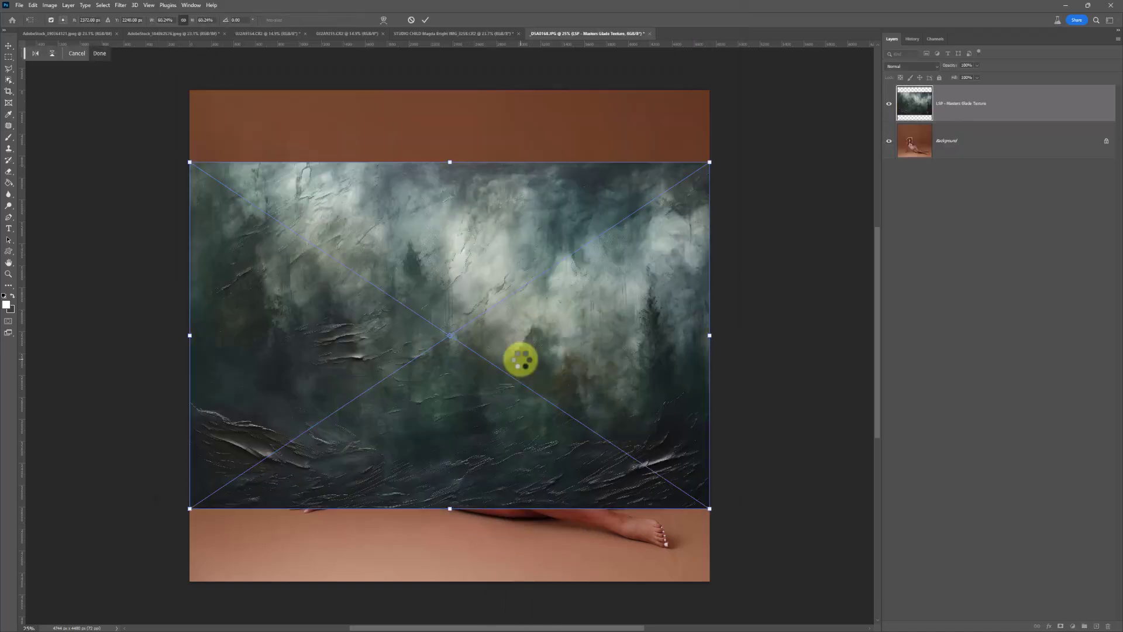
Stretch the placed Masters Glade texture vertically until it covers the full canvas height, and commit the transform.
left_click_drag(449, 161, 448, 91)
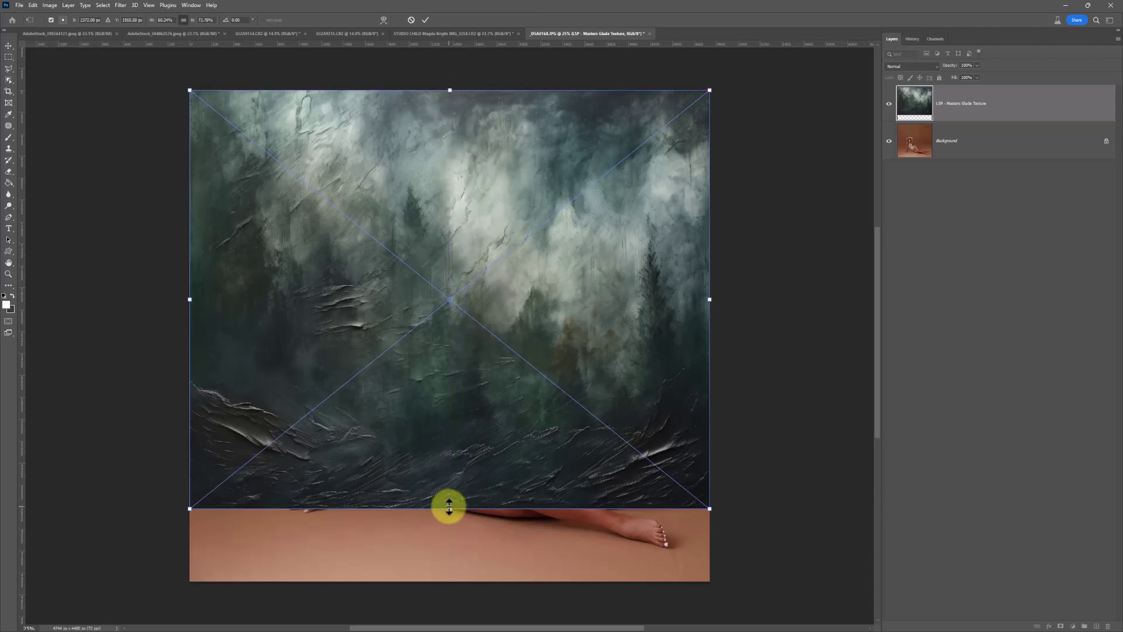
left_click_drag(449, 506, 457, 581)
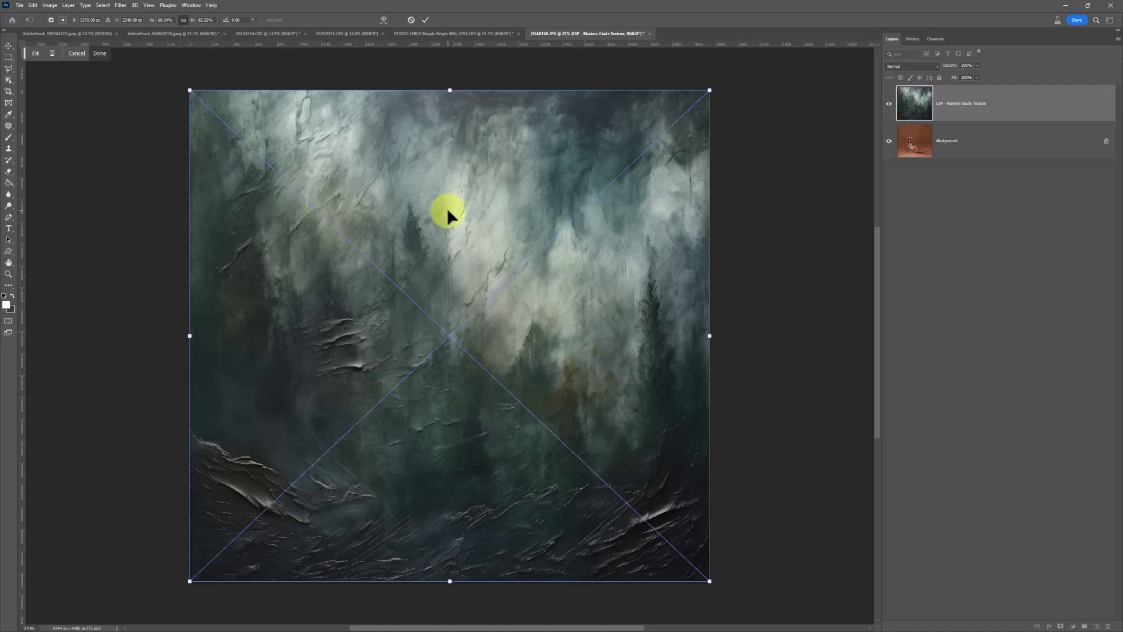
key("j")
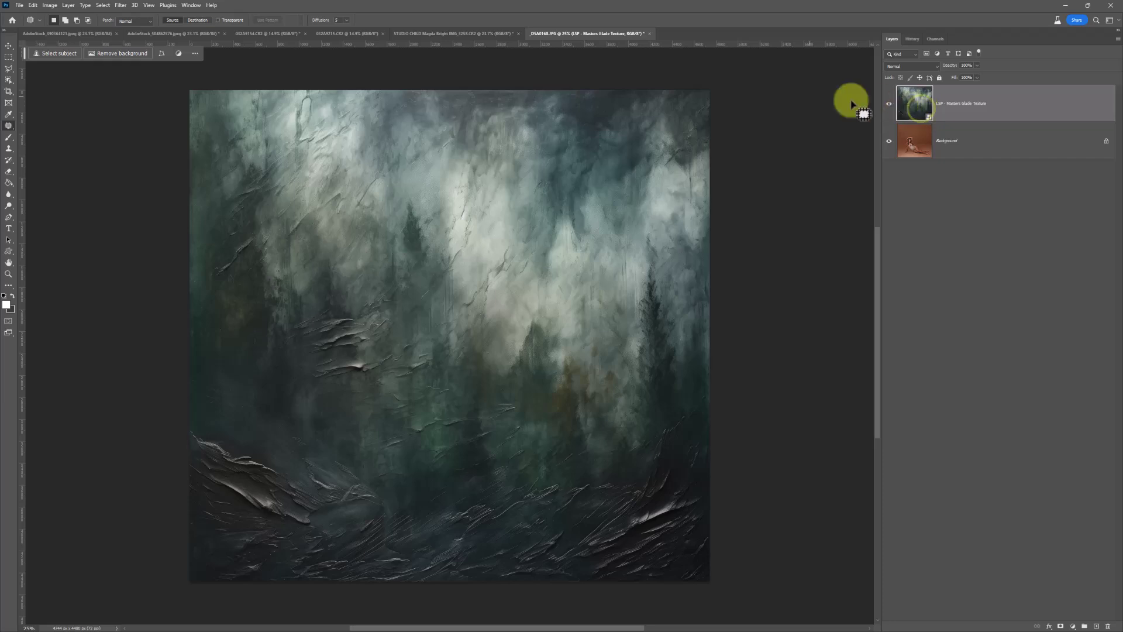
left_click(19, 5)
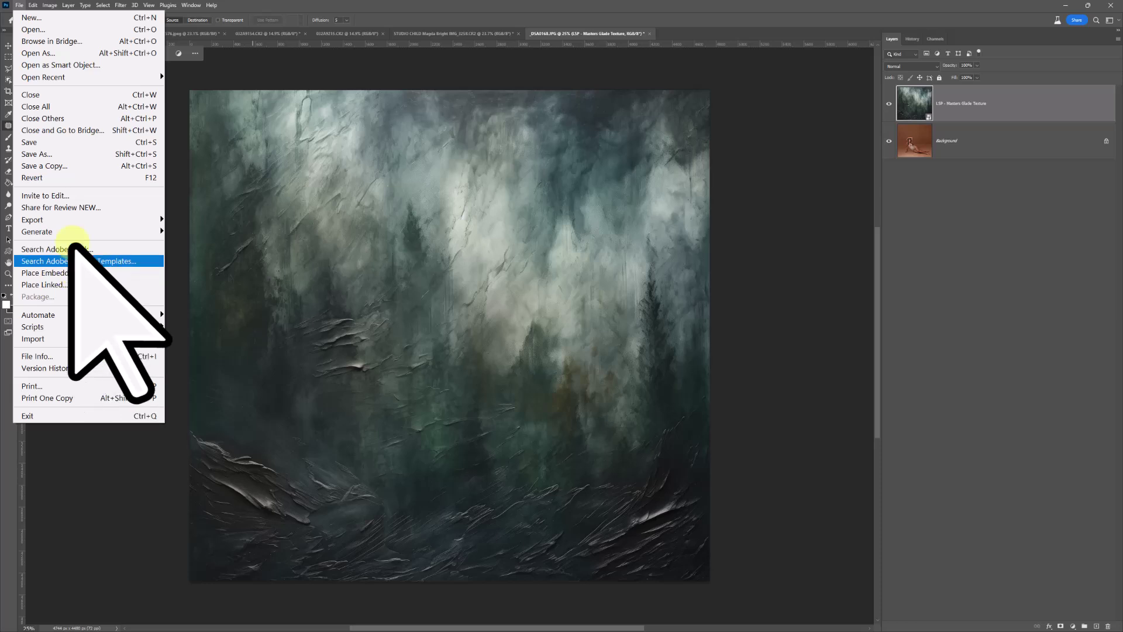
left_click(304, 169)
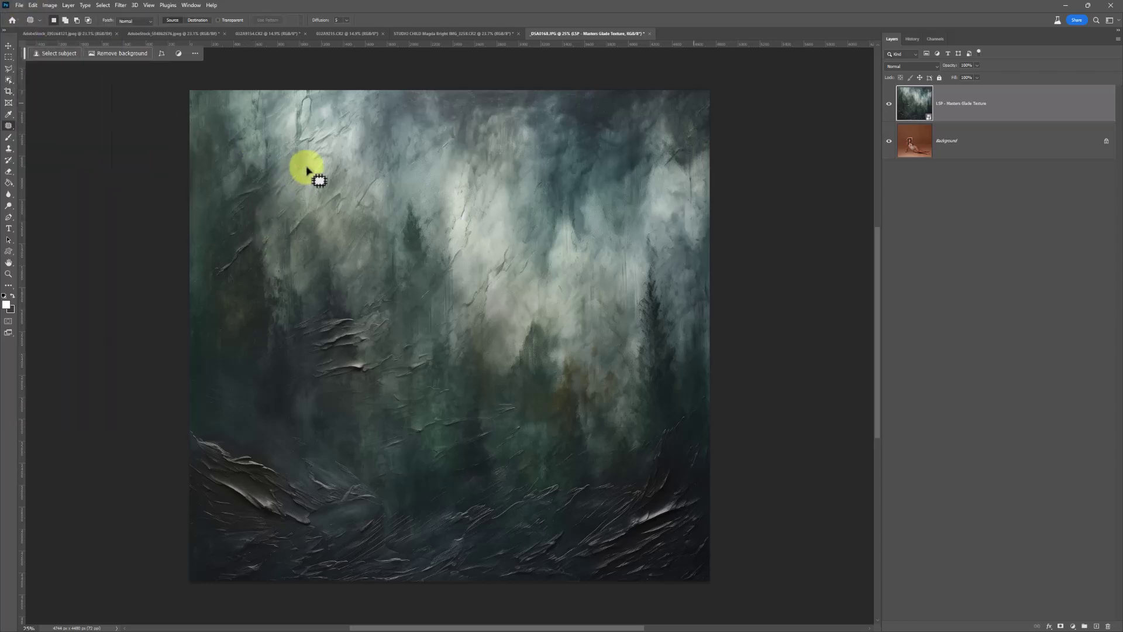
left_click(890, 66)
left_click(890, 66)
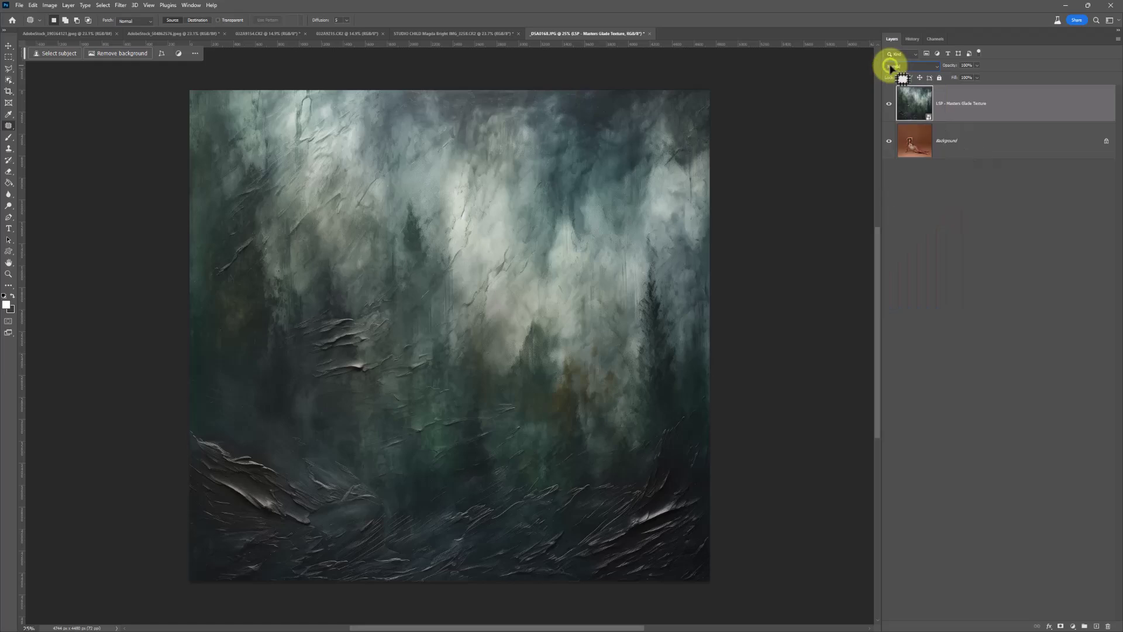
left_click(190, 5)
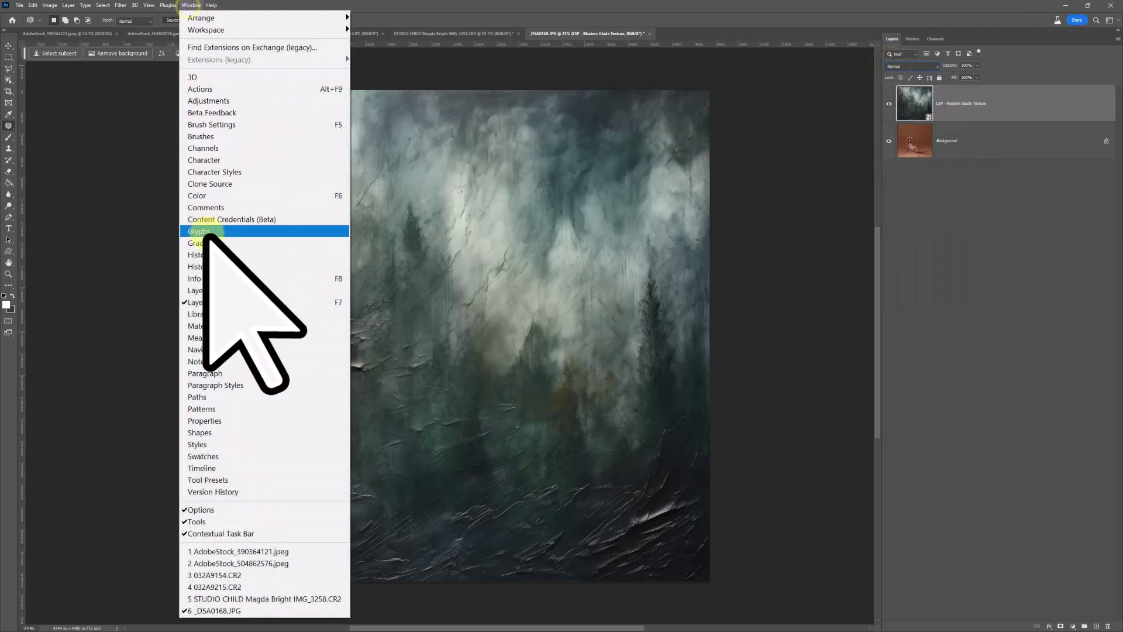
left_click(189, 6)
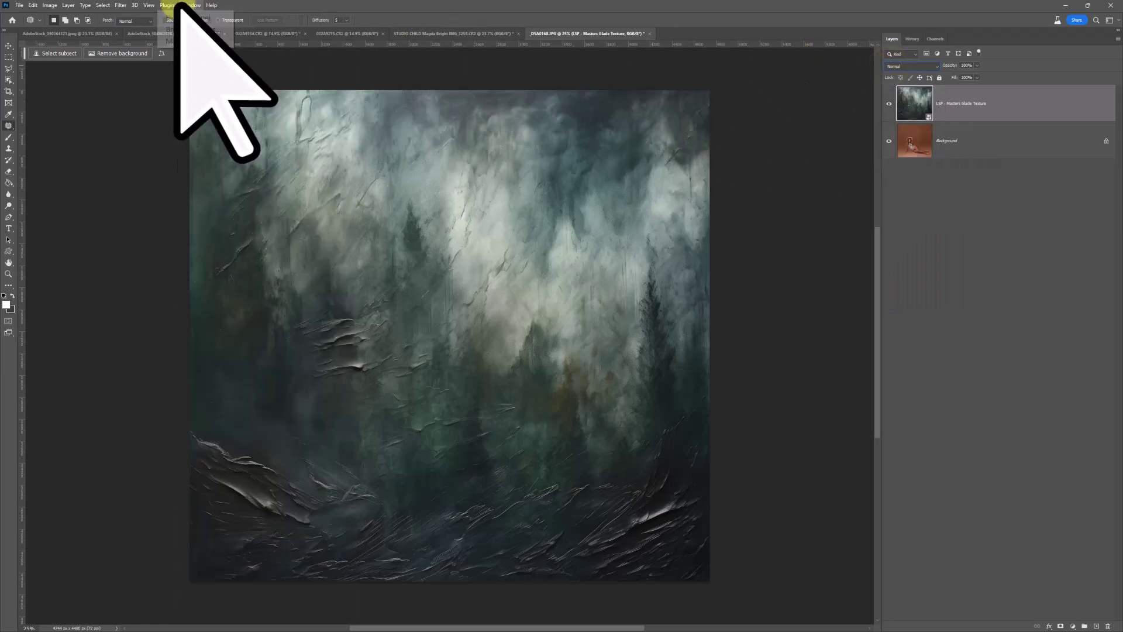
Try the Soft Light and Screen blend modes on the texture layer, testing the opacity with Screen.
left_click(889, 66)
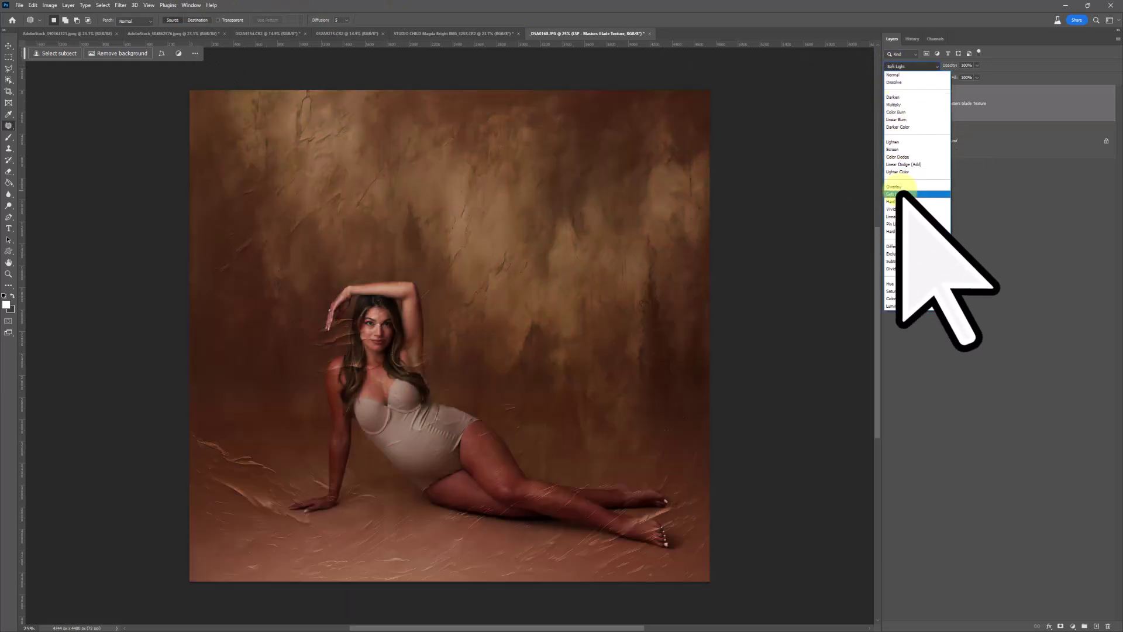
left_click(895, 194)
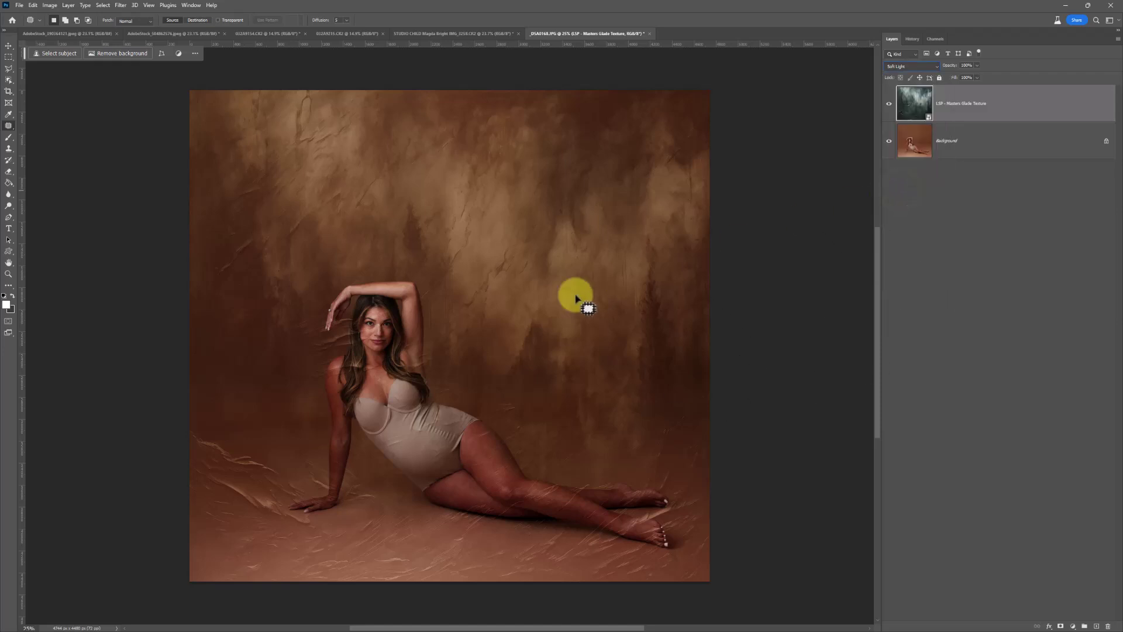
left_click(898, 66)
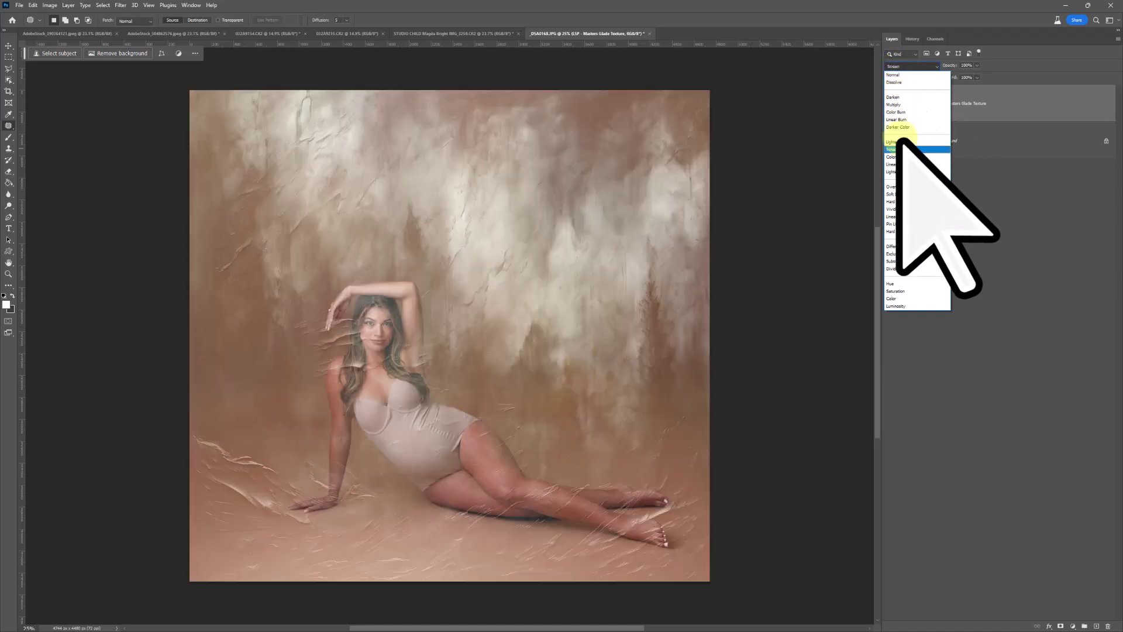
left_click(900, 150)
left_click(976, 65)
mouse_move(978, 74)
left_mouse_down()
mouse_move(952, 75)
mouse_move(991, 75)
left_mouse_up()
Try the Multiply blend mode on the texture layer and test its opacity.
left_click(911, 66)
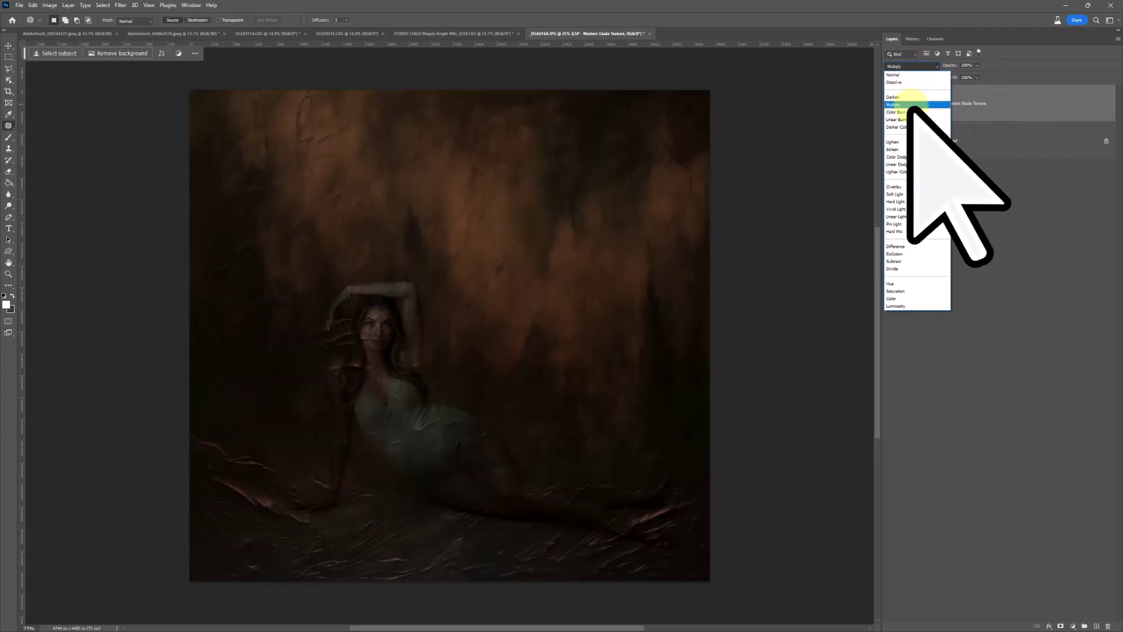
left_click(908, 104)
left_click(977, 66)
mouse_move(977, 75)
left_mouse_down()
mouse_move(955, 75)
mouse_move(991, 74)
left_mouse_up()
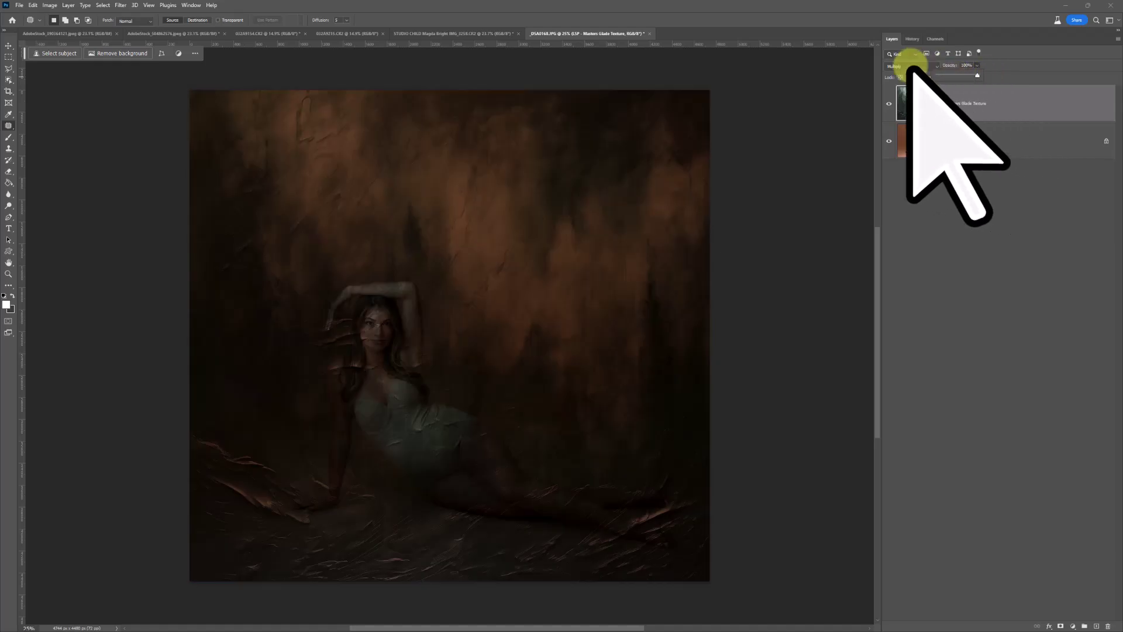
Set the texture layer's blend mode to Soft Light.
left_click(909, 67)
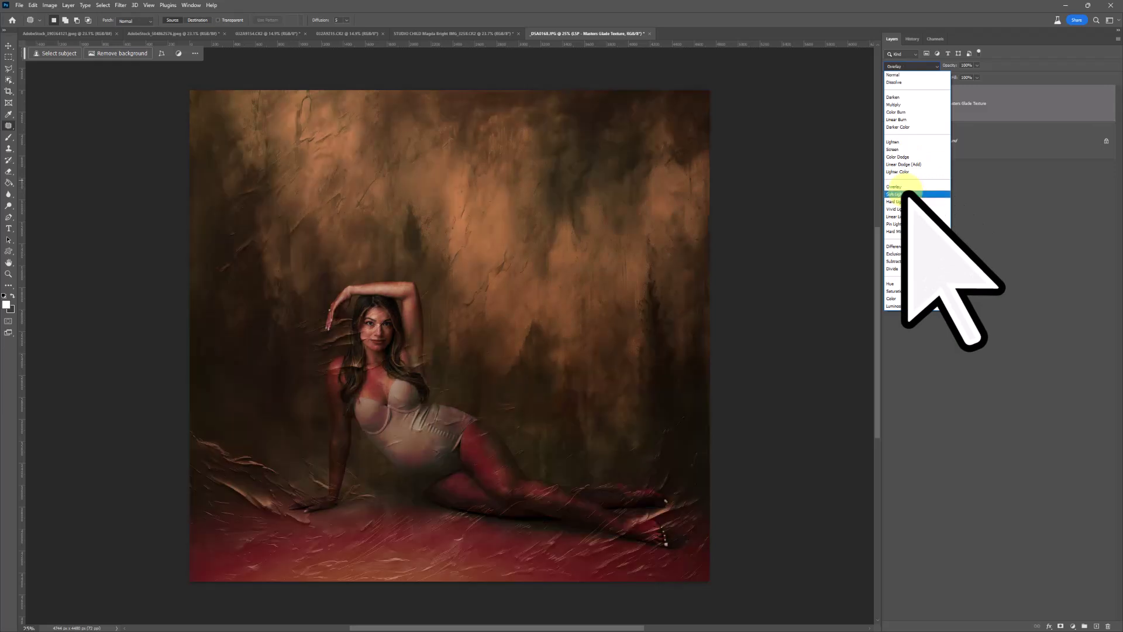
left_click(906, 193)
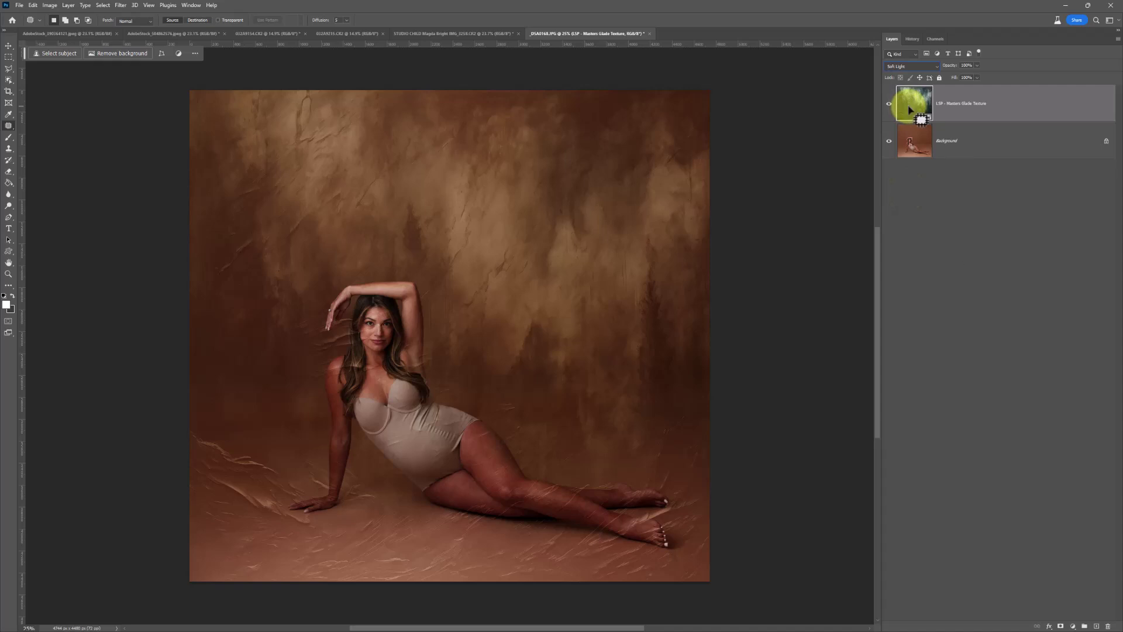
left_click_drag(910, 110, 377, 310)
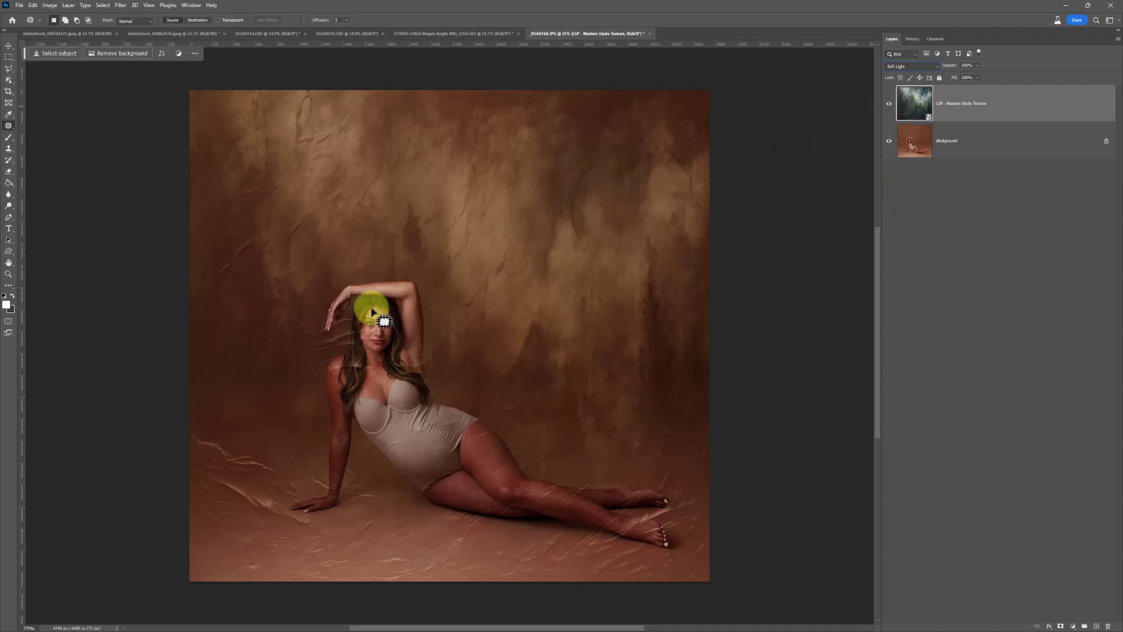
Add a layer mask to the texture layer and paint black over the bodysuit and upper thighs with a small, higher-flow brush.
left_click(1060, 626)
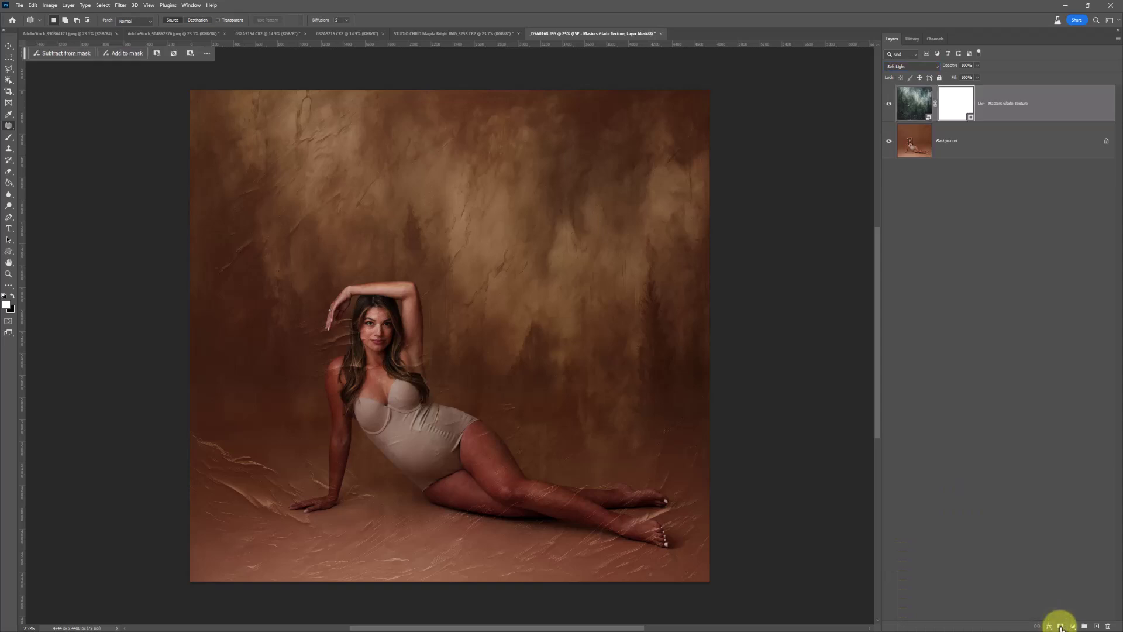
left_click(9, 137)
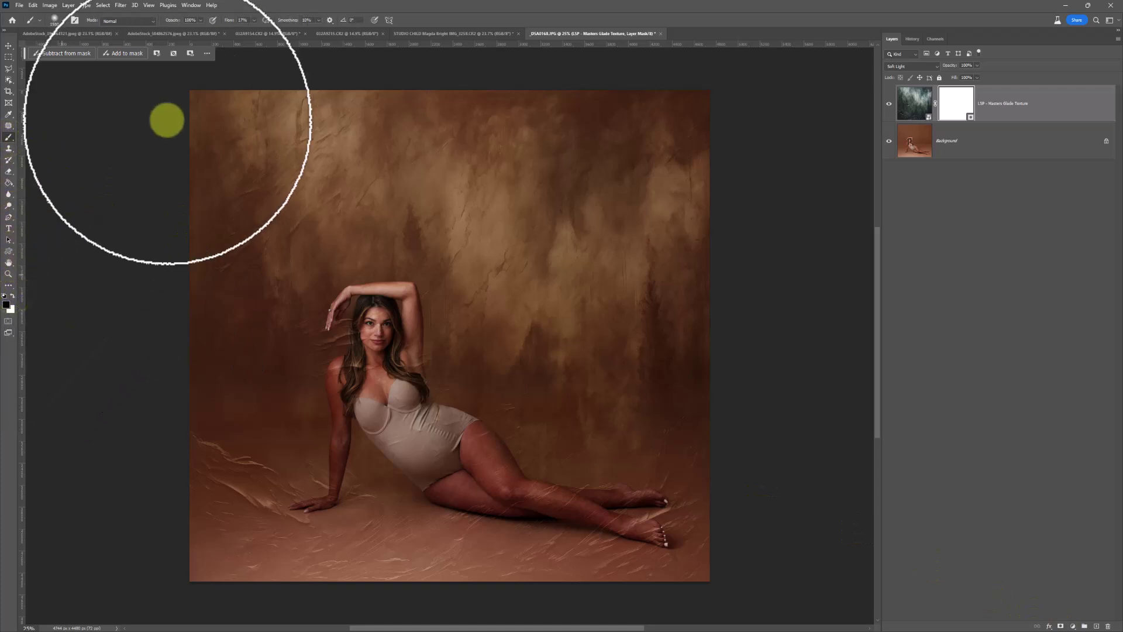
left_click_drag(257, 20, 271, 27)
right_click(342, 156)
left_click_drag(421, 177, 432, 180)
left_click(426, 431)
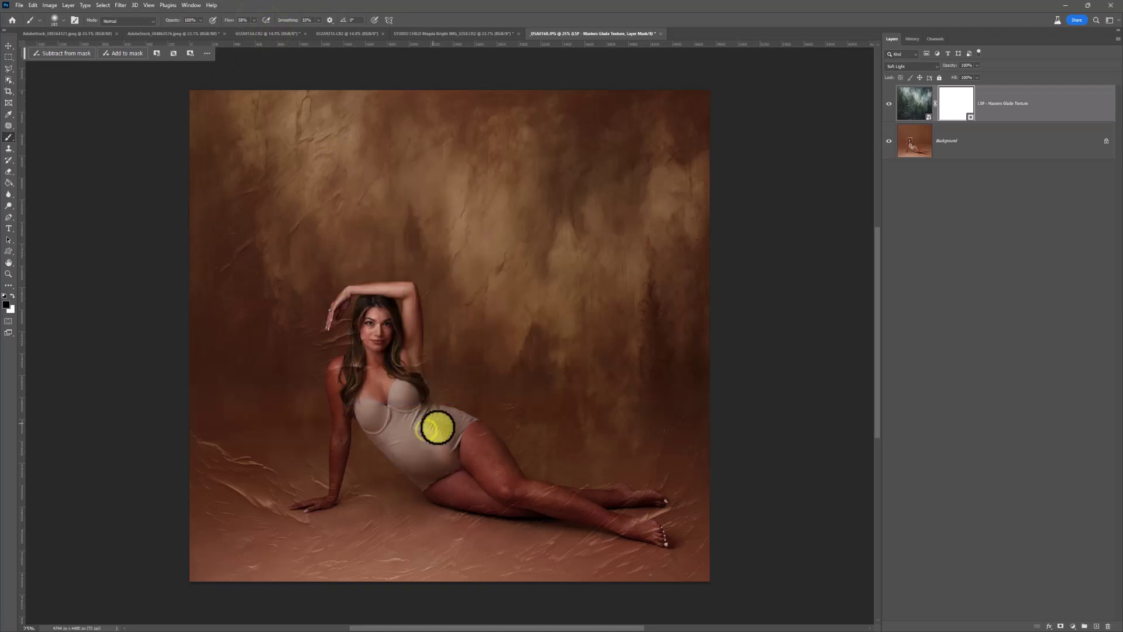
mouse_move(485, 439)
left_mouse_down()
mouse_move(497, 451)
mouse_move(491, 479)
mouse_move(524, 502)
mouse_move(466, 499)
mouse_move(425, 455)
mouse_move(501, 491)
mouse_move(444, 464)
left_mouse_up()
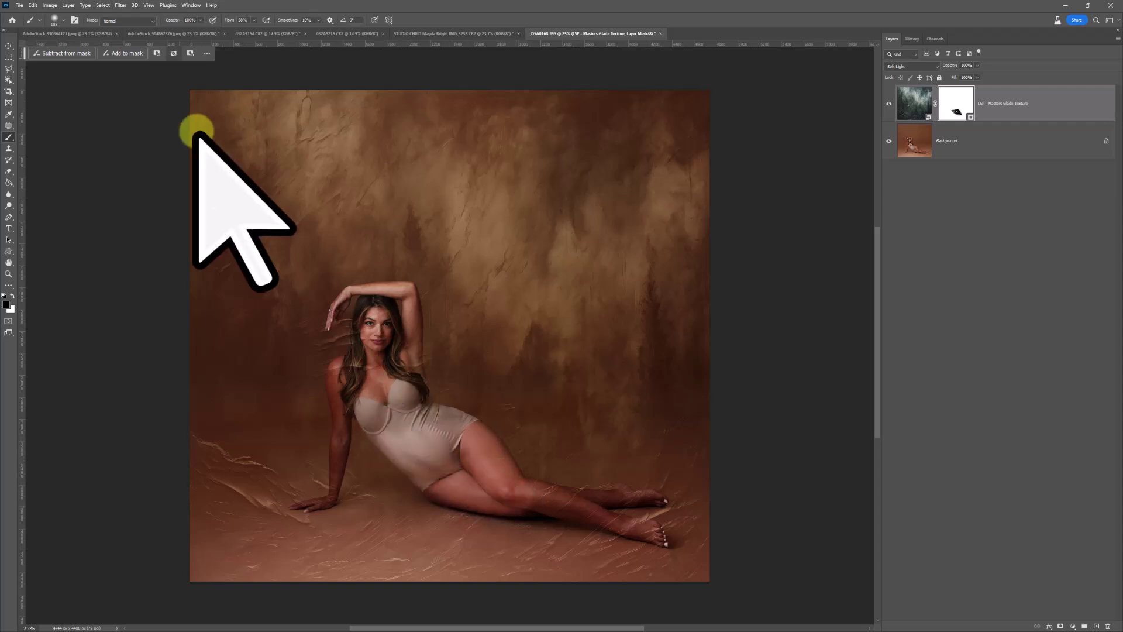
Try to select the subject while the texture layer's mask is active.
left_click(103, 5)
left_click(125, 149)
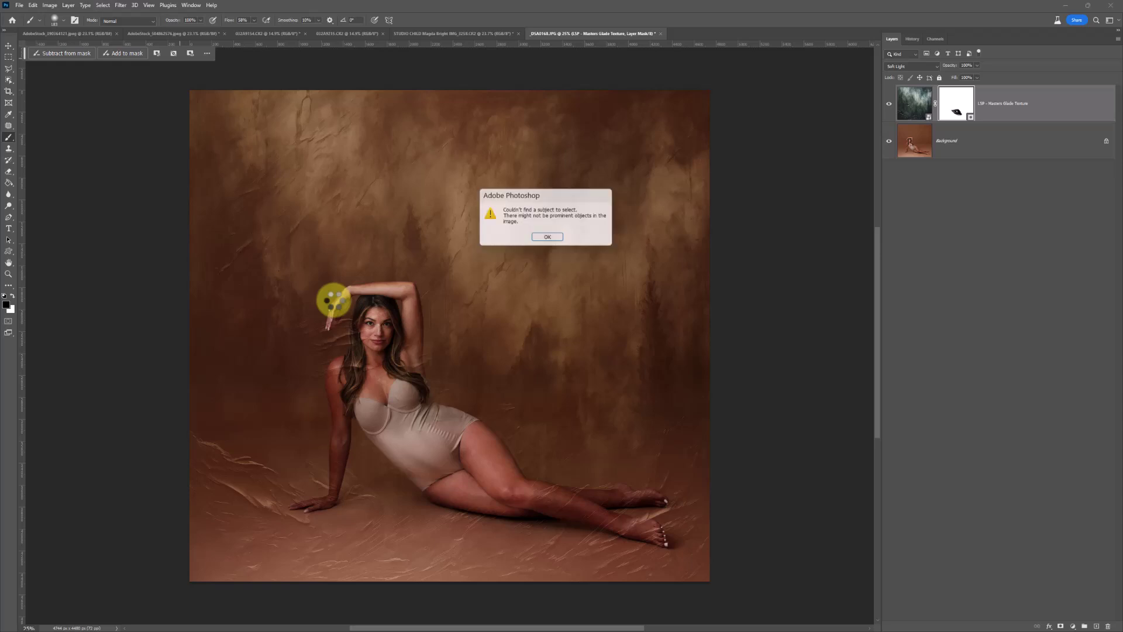
left_click(546, 237)
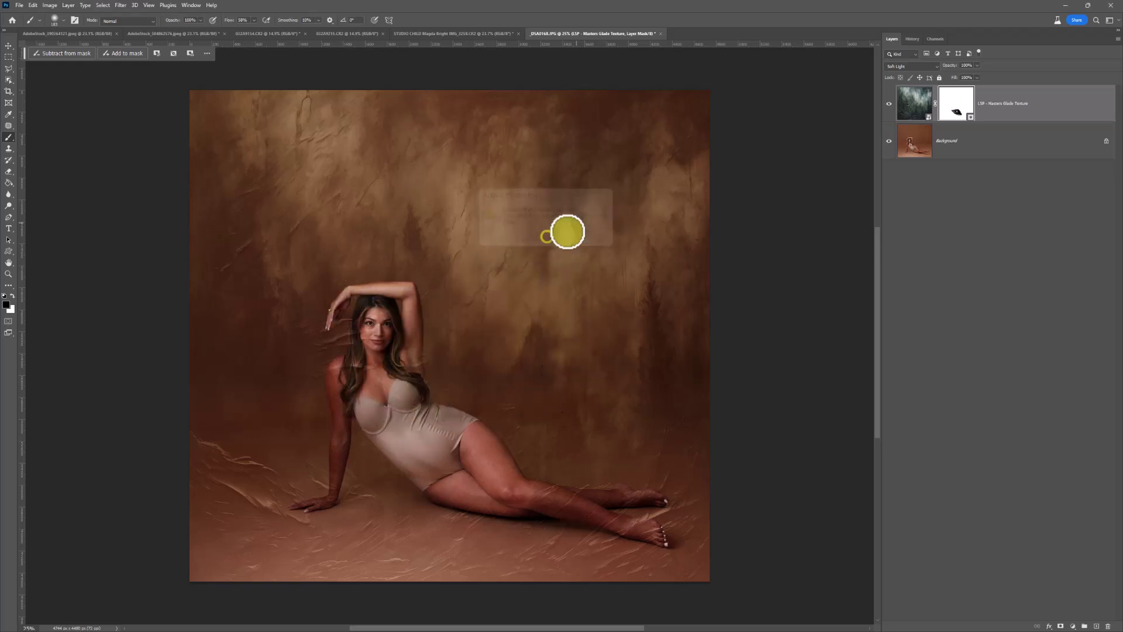
Select the subject automatically from the Background layer.
left_click(909, 143)
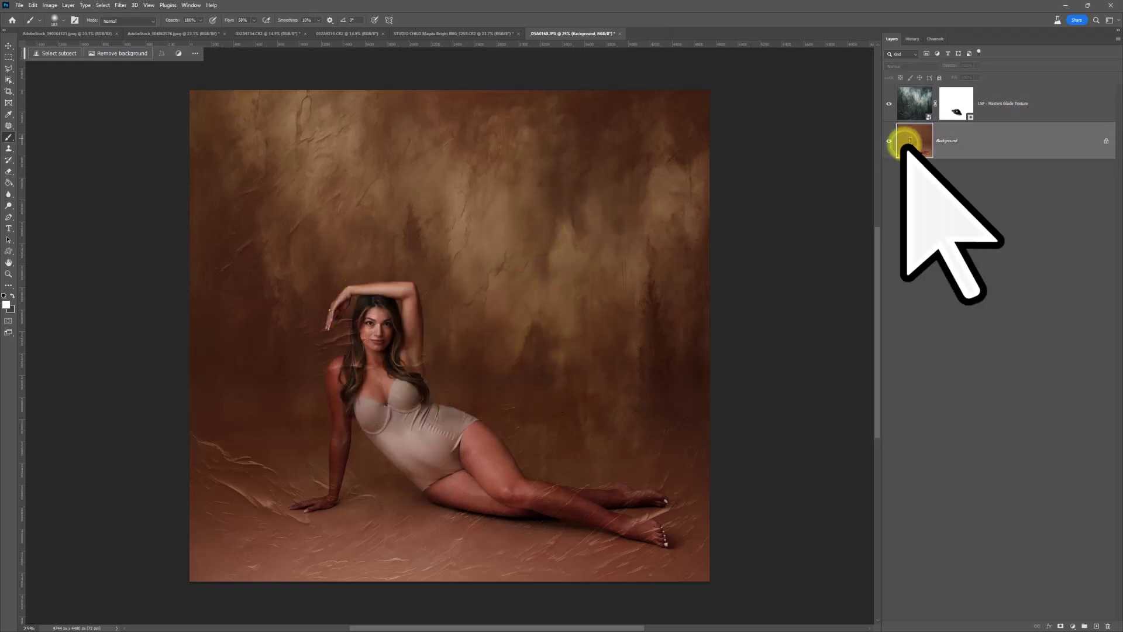
left_click(103, 5)
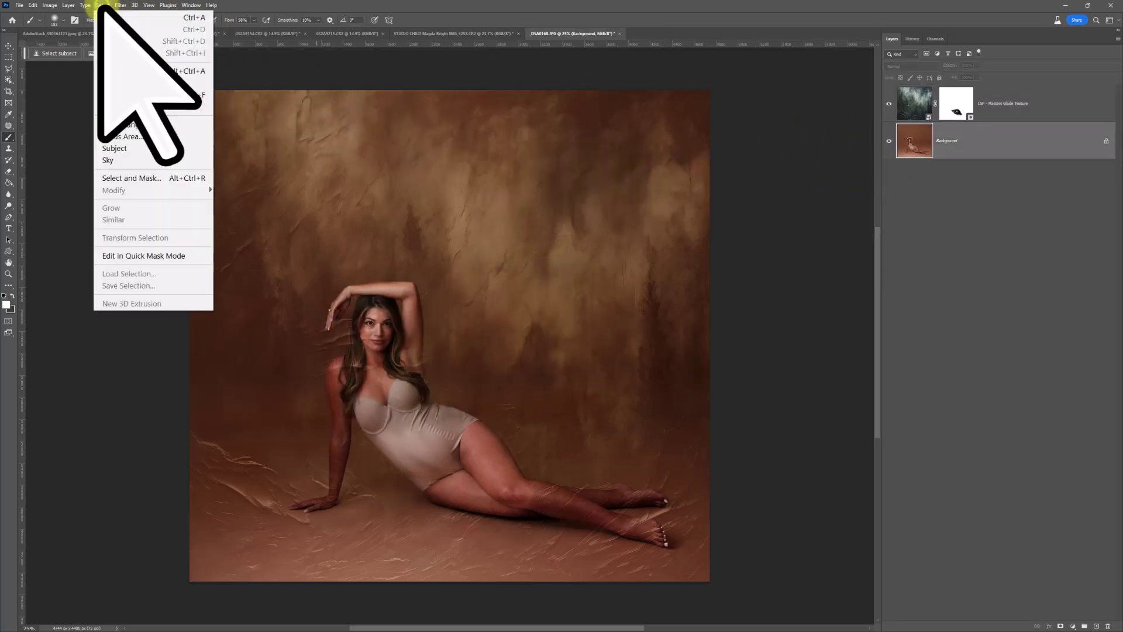
left_click(107, 148)
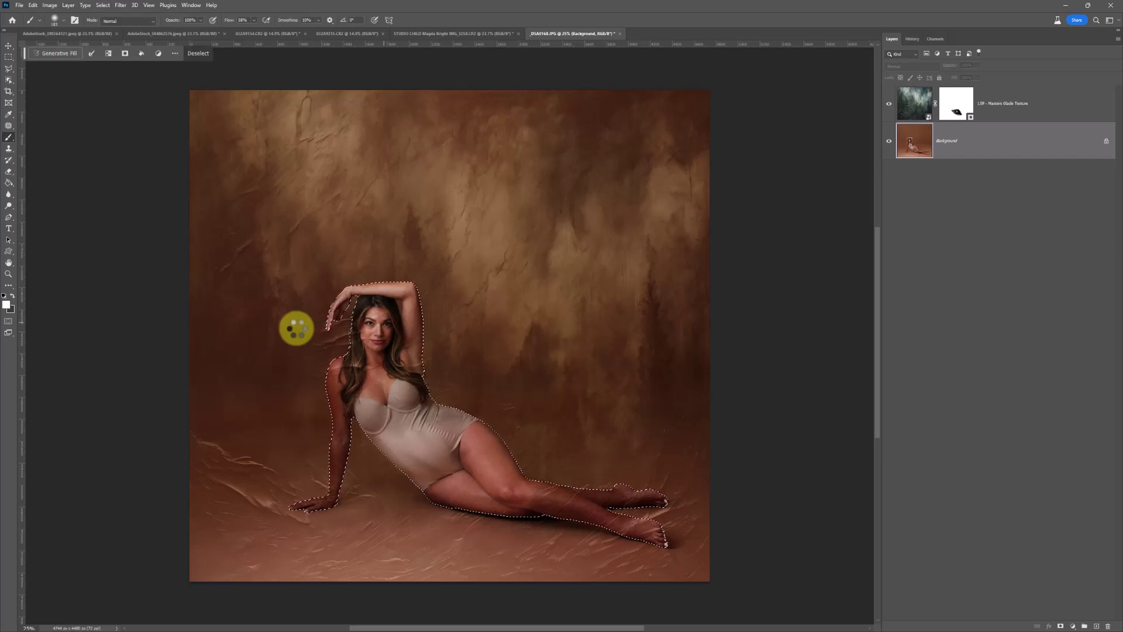
Paint black on the texture layer's mask with a larger brush over the head, arms and torso inside the subject selection.
left_click(915, 103)
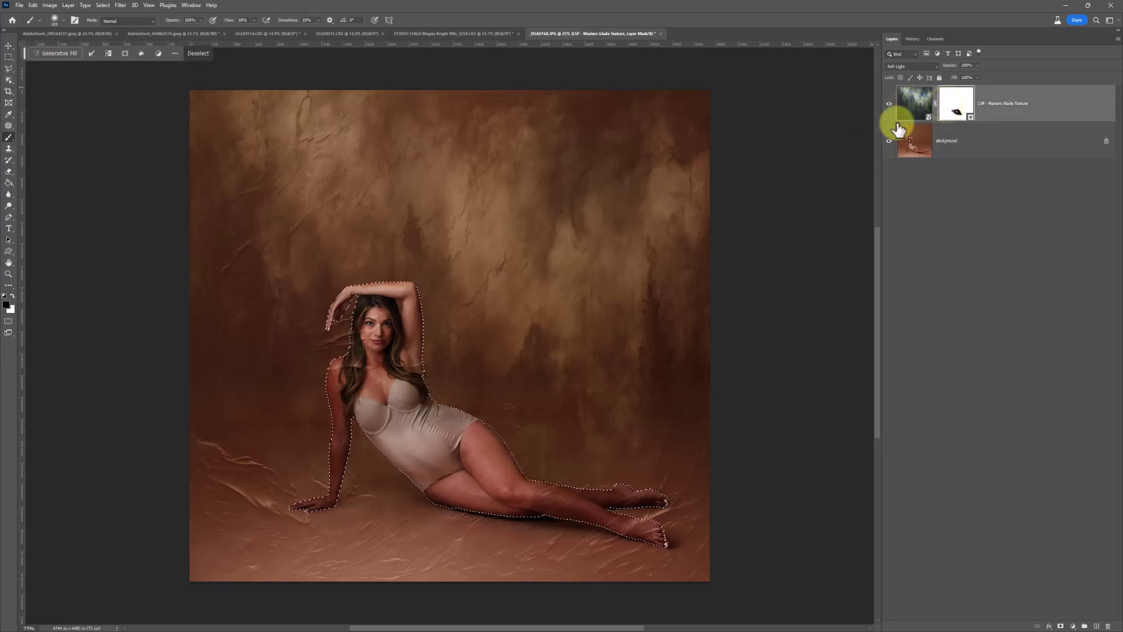
right_click(521, 264)
left_click_drag(607, 288, 616, 287)
left_click(446, 286)
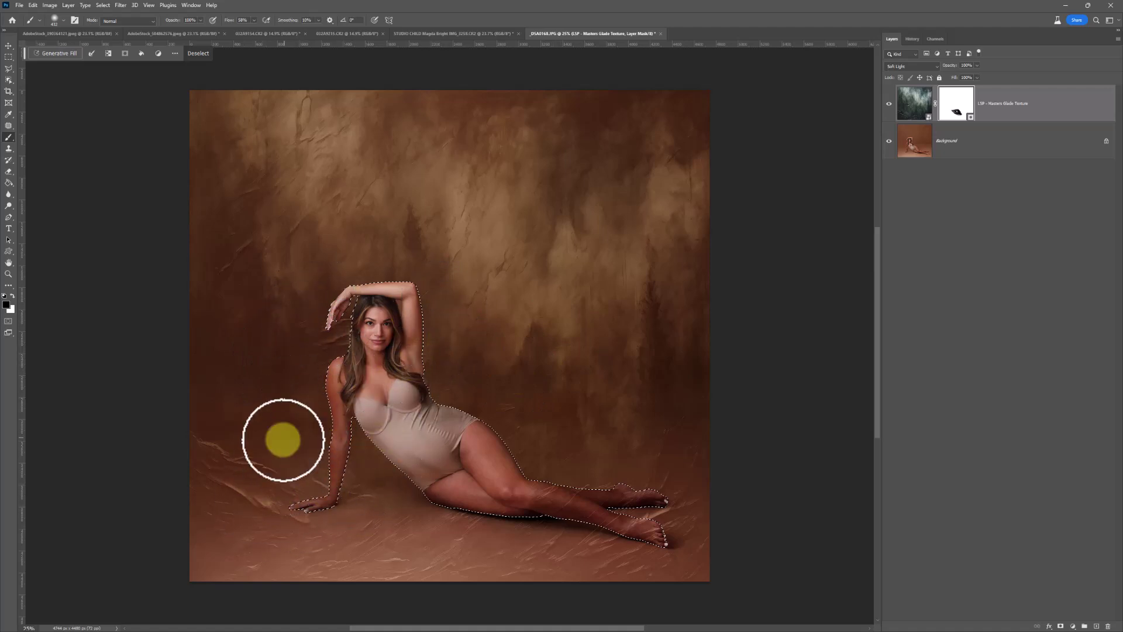
Enlarge the brush further and mask the texture off the rest of the selected subject, including the legs and feet.
right_click(437, 403)
left_click_drag(531, 405, 537, 404)
left_click(439, 454)
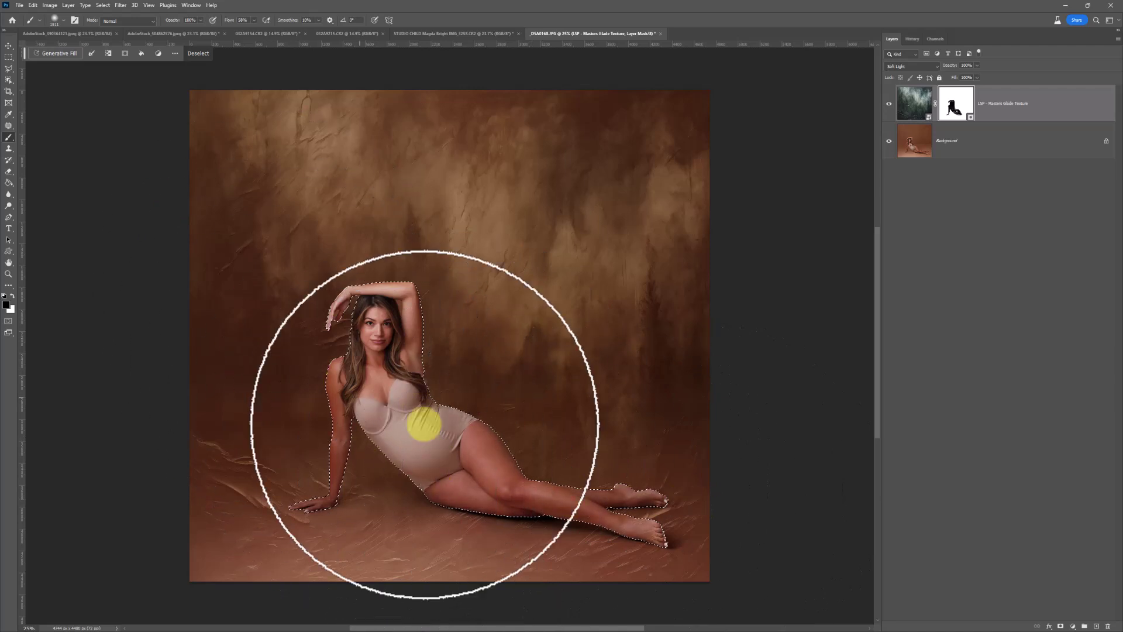
mouse_move(358, 287)
left_mouse_down()
mouse_move(332, 446)
mouse_move(435, 381)
mouse_move(403, 397)
mouse_move(503, 365)
left_mouse_up()
Reduce the brush size, deselect the subject, and toggle the texture layer's visibility to compare before and after.
key("bracketleft")
key("bracketleft")
key("bracketleft")
key("bracketleft")
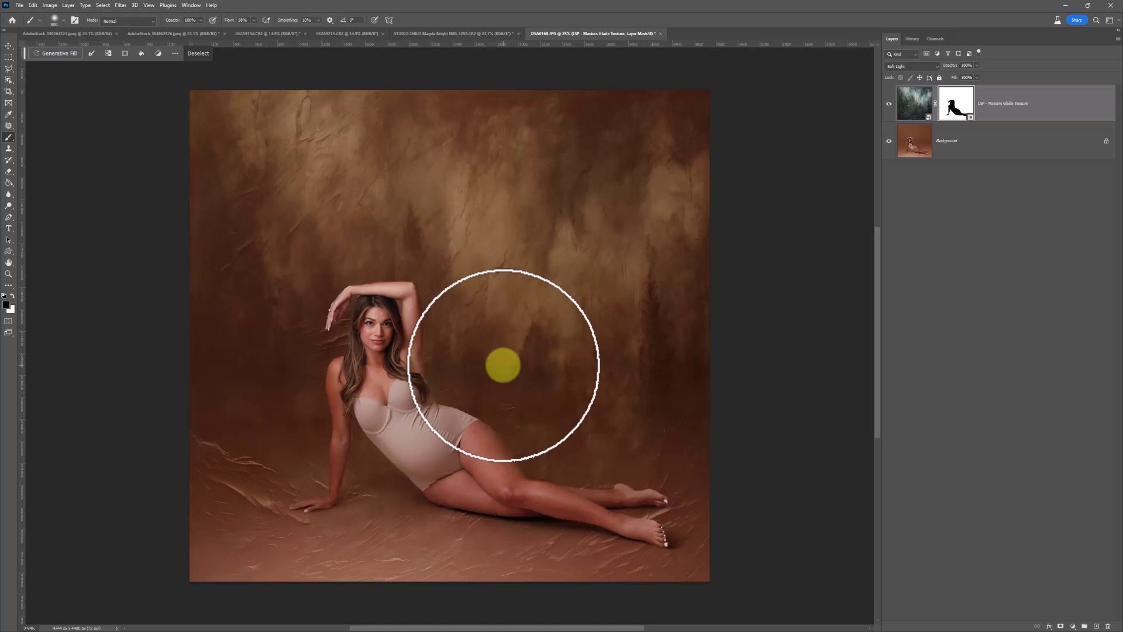
key("ctrl+d")
left_click(888, 104)
left_click(888, 105)
left_click(889, 105)
left_click(888, 106)
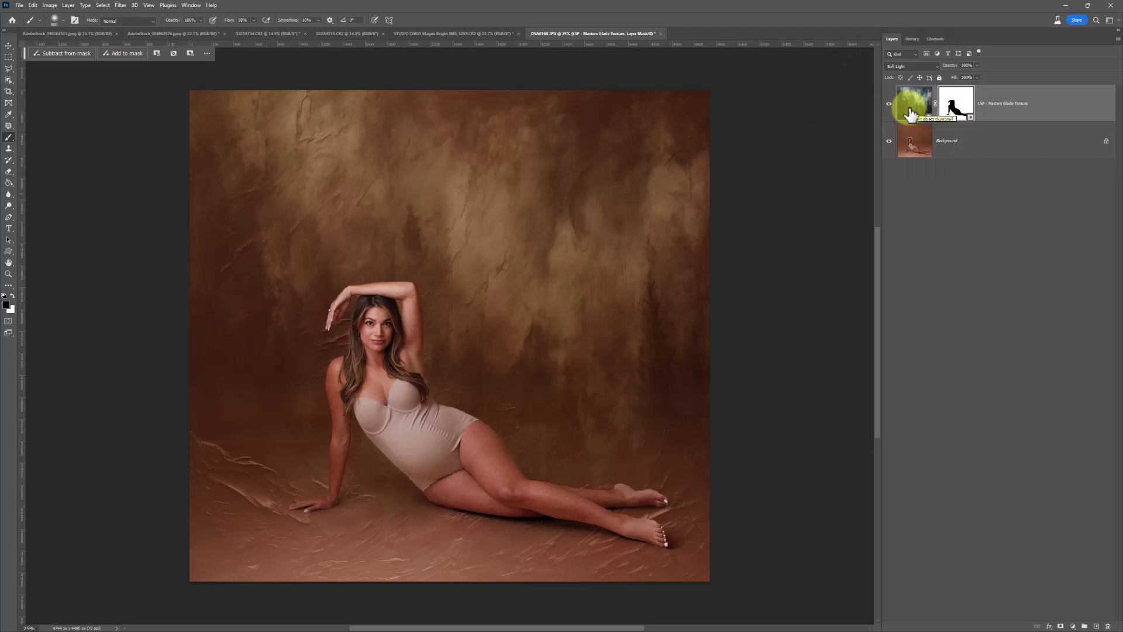
Paint white on the texture layer's mask with a small brush to restore the texture in the gaps between the raised hand and hair.
key("z")
mouse_move(352, 307)
left_mouse_down()
mouse_move(318, 326)
mouse_move(328, 321)
left_mouse_up()
key("b")
right_click(499, 237)
left_click(545, 258)
left_click(968, 99)
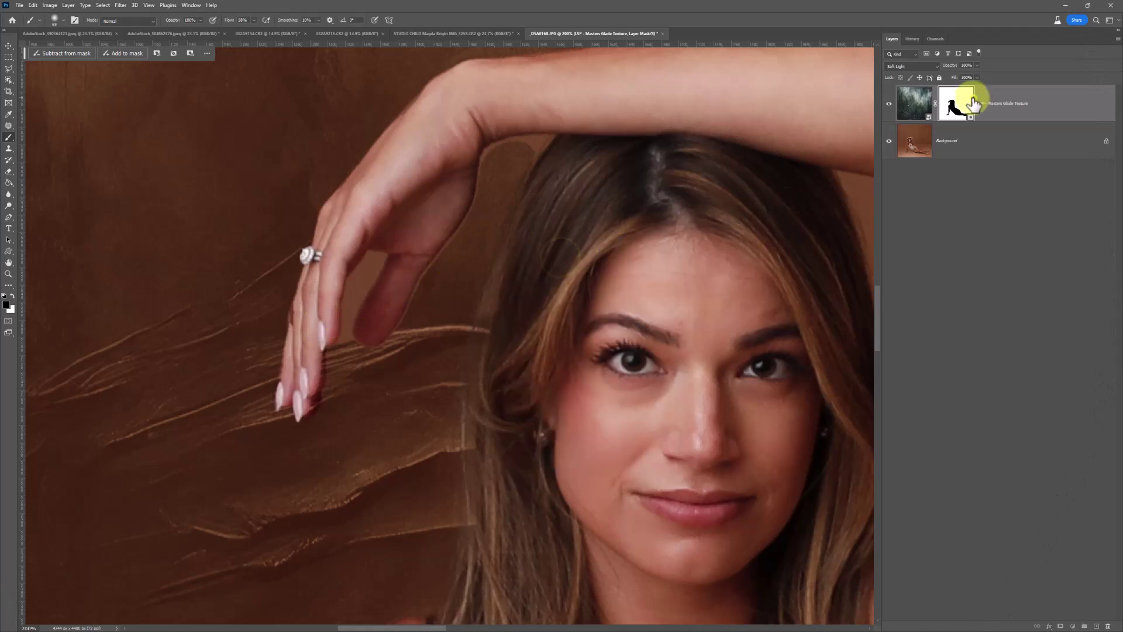
left_click(11, 296)
right_click(359, 293)
left_click_drag(442, 314, 418, 313)
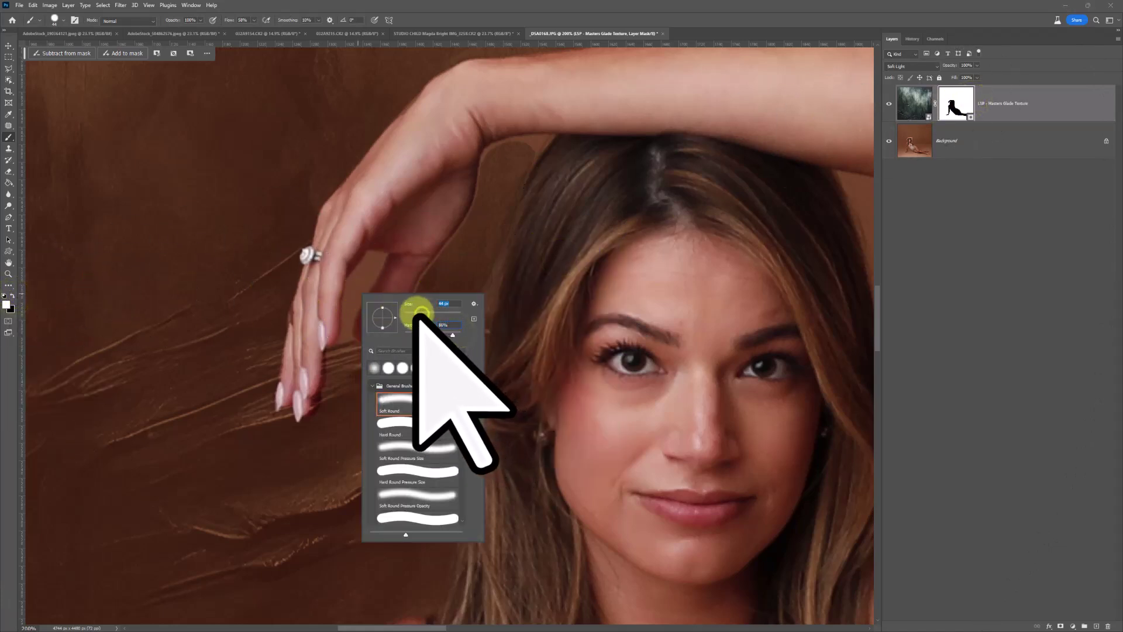
left_click(506, 184)
mouse_move(530, 154)
left_mouse_down()
mouse_move(497, 161)
mouse_move(486, 214)
mouse_move(420, 323)
mouse_move(367, 367)
mouse_move(365, 278)
mouse_move(354, 285)
mouse_move(377, 256)
mouse_move(339, 352)
mouse_move(351, 288)
mouse_move(375, 253)
mouse_move(384, 262)
mouse_move(362, 296)
mouse_move(395, 342)
mouse_move(433, 330)
mouse_move(453, 347)
mouse_move(460, 326)
mouse_move(443, 389)
left_mouse_up()
key("bracketleft")
Switch to black and paint the mask along the hair edge beside the face with a resized brush to remove the texture there.
left_click(12, 297)
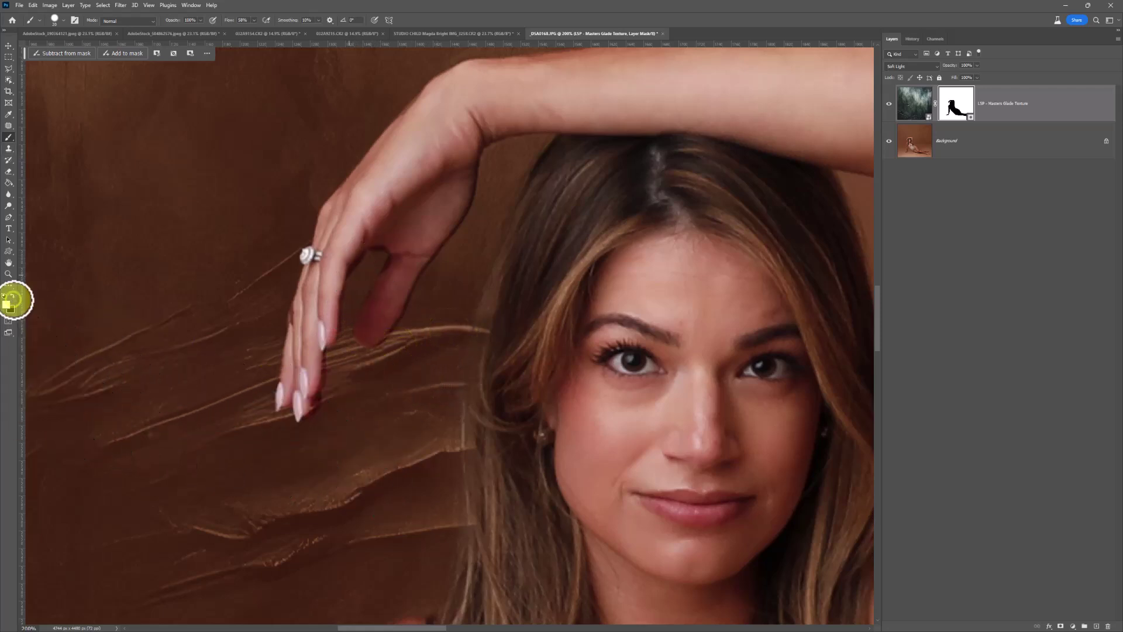
right_click(181, 292)
left_click_drag(227, 306, 268, 306)
left_click(537, 329)
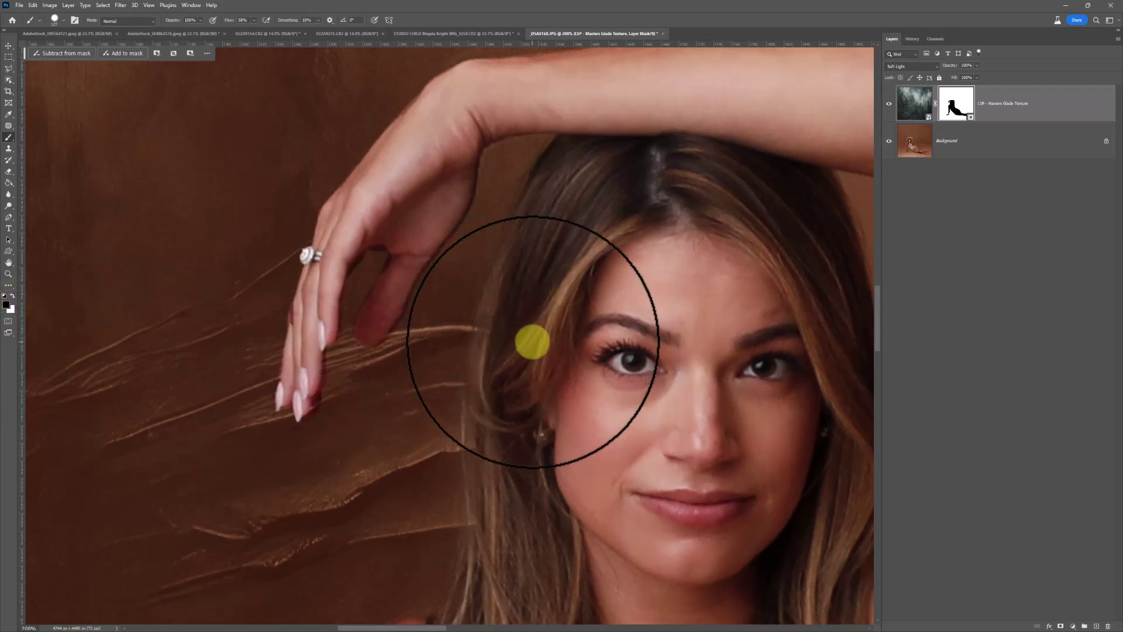
right_click(537, 344)
left_click_drag(626, 359, 612, 359)
left_click(571, 328)
mouse_move(508, 332)
left_mouse_down()
mouse_move(508, 448)
mouse_move(517, 348)
mouse_move(600, 167)
left_mouse_up()
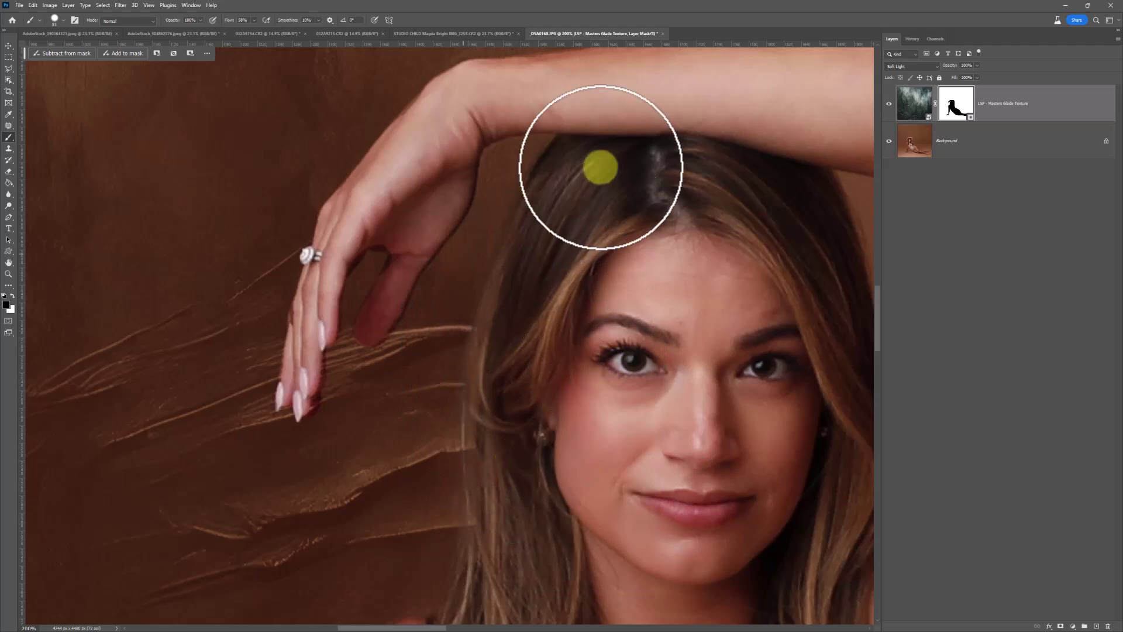
Reduce the brush size and paint black on the mask along the raised hand's palm edge and thumb to remove texture there.
key("bracketleft")
key("bracketleft")
key("bracketleft")
key("bracketleft")
key("bracketleft")
key("bracketleft")
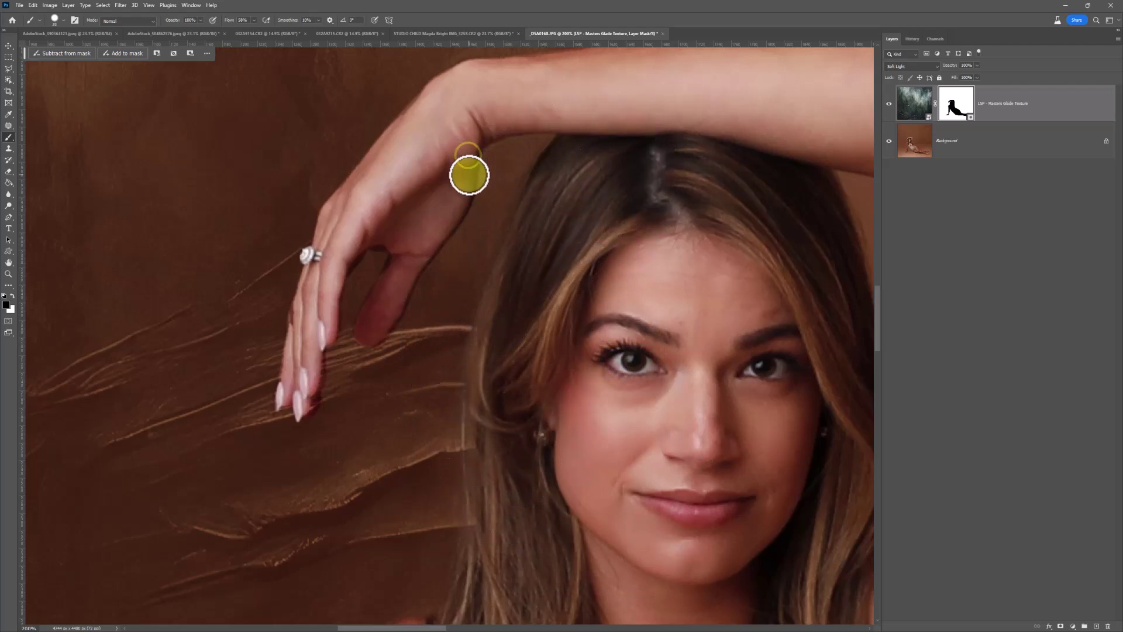
left_click_drag(433, 245, 413, 274)
left_click_drag(388, 321, 359, 336)
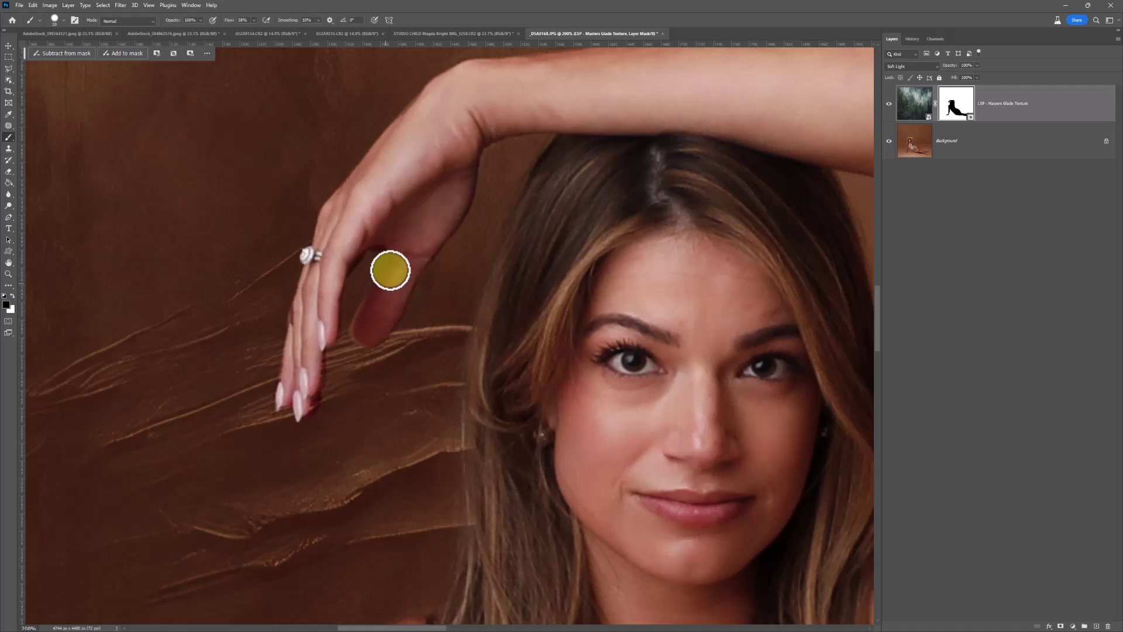
Paint black on the texture layer's mask over the fingertips and the thumb's inner edge to clear the texture off the skin.
key("z")
left_click_drag(338, 298, 373, 305)
key("b")
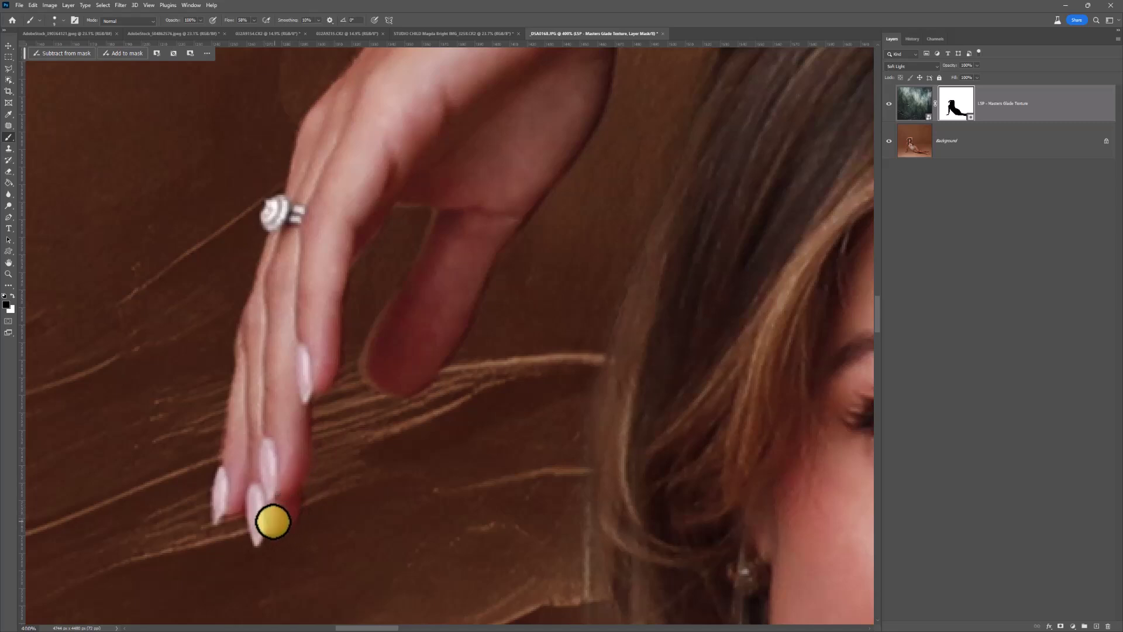
left_click_drag(267, 499, 292, 479)
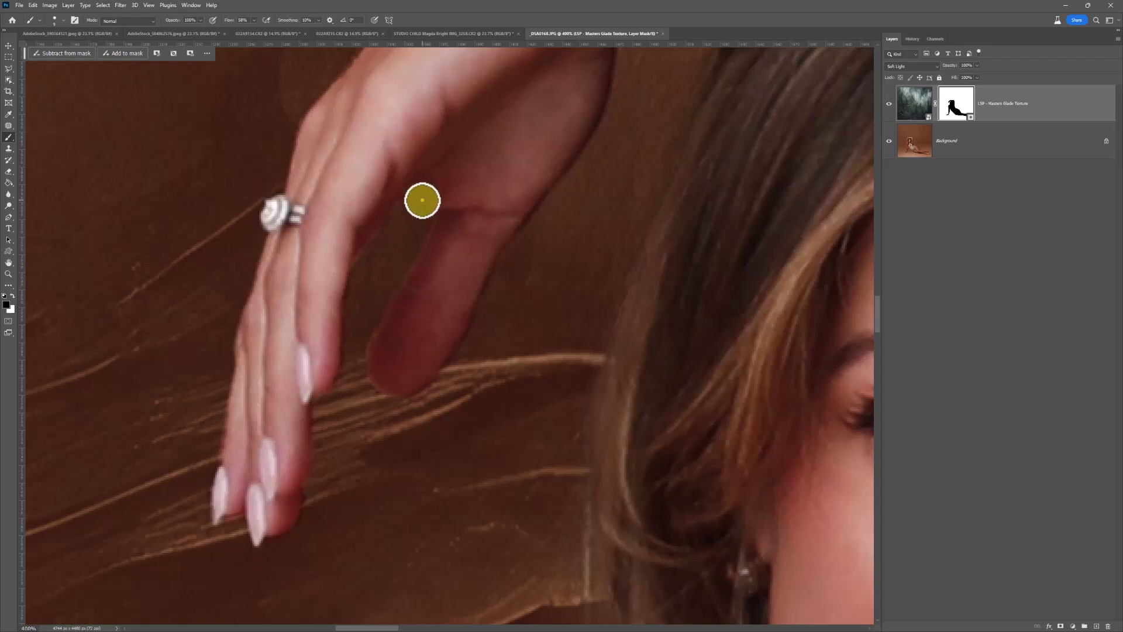
Paint white on the mask in the gap between the hair and the bent upper arm, and switch the foreground back to black.
key("z")
left_click(447, 252, "alt")
left_click(447, 253, "alt")
left_click_drag(448, 252, 544, 269)
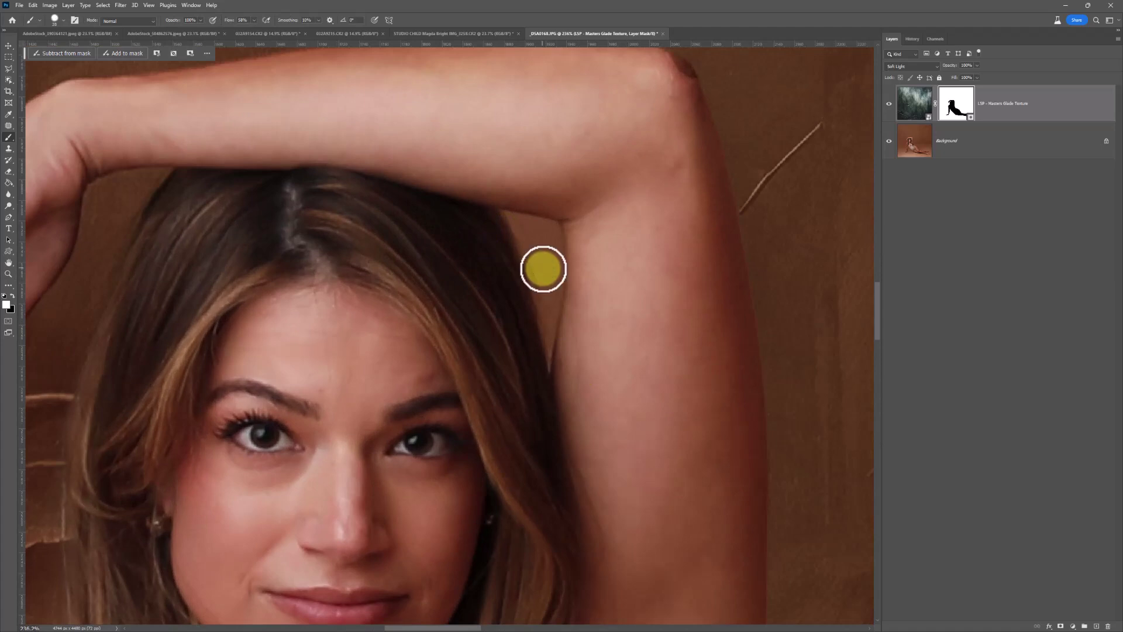
mouse_move(539, 265)
left_mouse_down()
mouse_move(539, 347)
mouse_move(551, 243)
mouse_move(524, 218)
mouse_move(529, 267)
mouse_move(554, 256)
mouse_move(546, 358)
mouse_move(554, 237)
mouse_move(579, 248)
mouse_move(562, 362)
left_mouse_up()
key("x")
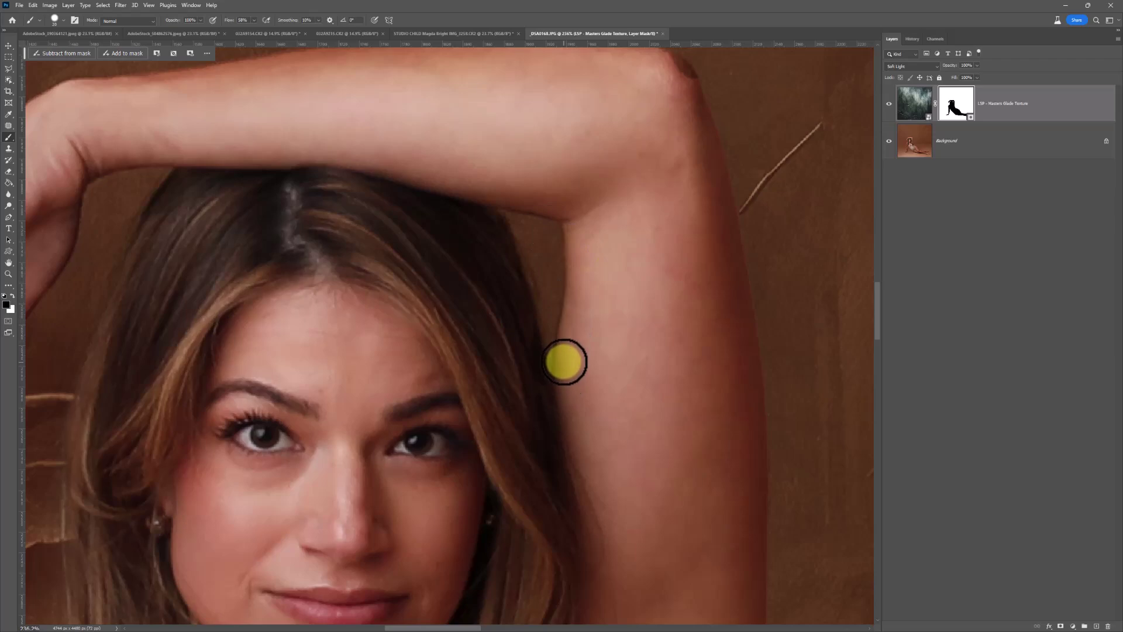
Disable and re-enable the texture layer's mask several times to compare the subject with and without masking.
key("z")
left_click(482, 323, "alt")
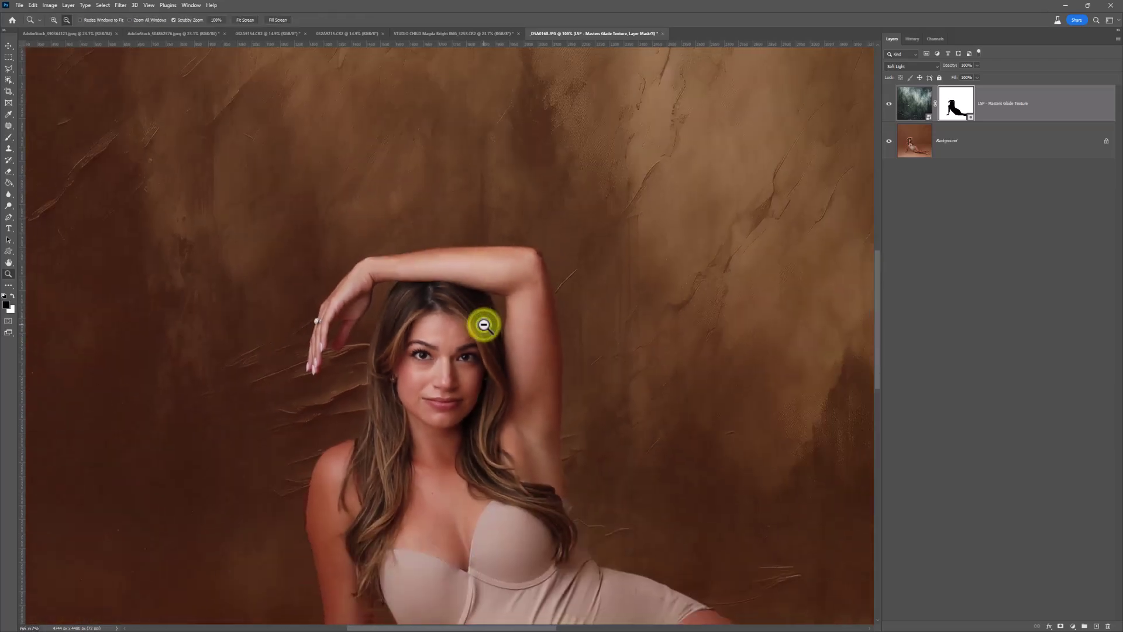
left_click(484, 325, "alt")
left_click(959, 107, "shift")
left_click(959, 107, "shift")
left_click(959, 107, "shift")
left_click(959, 107, "shift")
key("space")
left_click_drag(627, 426, 561, 341)
left_click(560, 341, "alt")
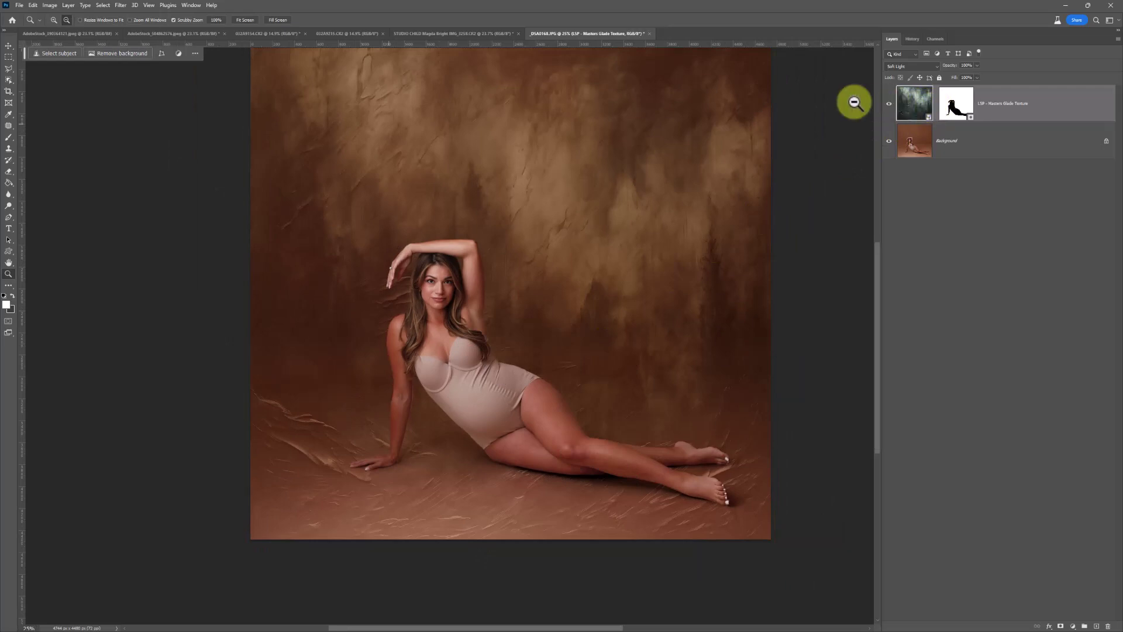
Select the floor area across the full image width with the Rectangular Marquee and rasterize the texture layer.
left_click(9, 57)
left_click_drag(222, 514, 846, 381)
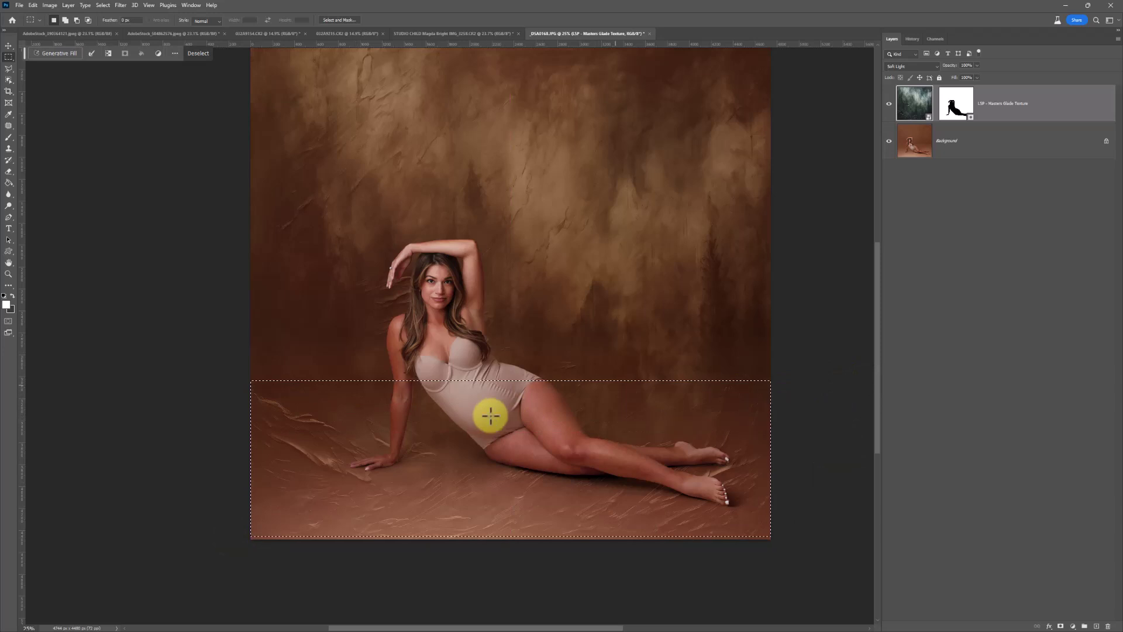
right_click(1009, 103)
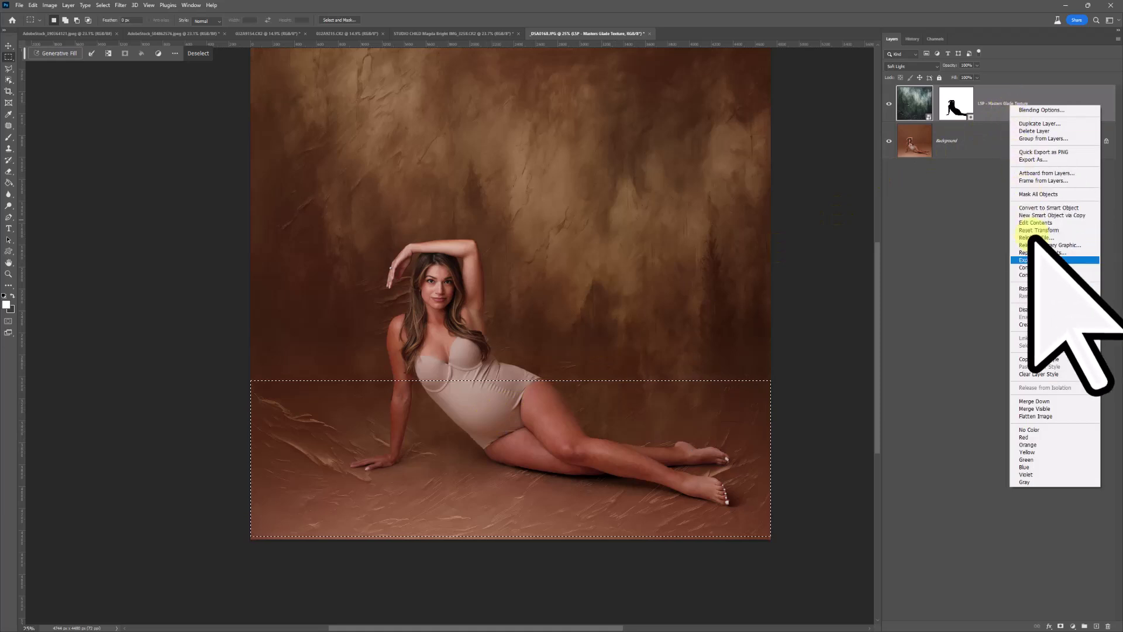
left_click(1039, 289)
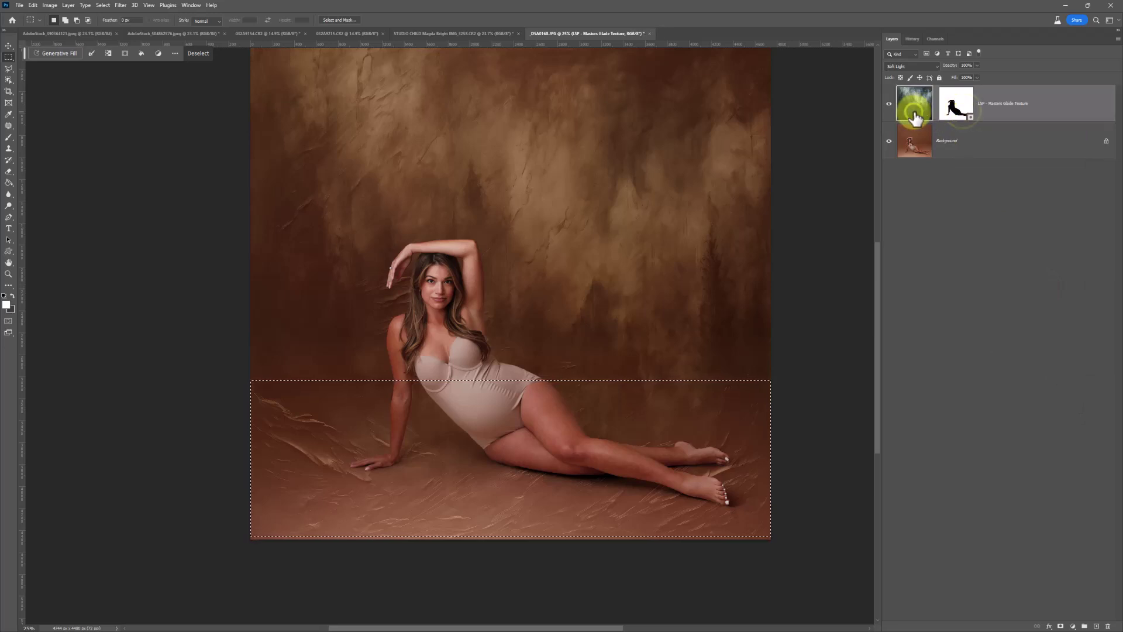
Apply a Perspective transform to the selected floor texture, spreading its lower corners far beyond the canvas, and clear the selection.
left_click(32, 5)
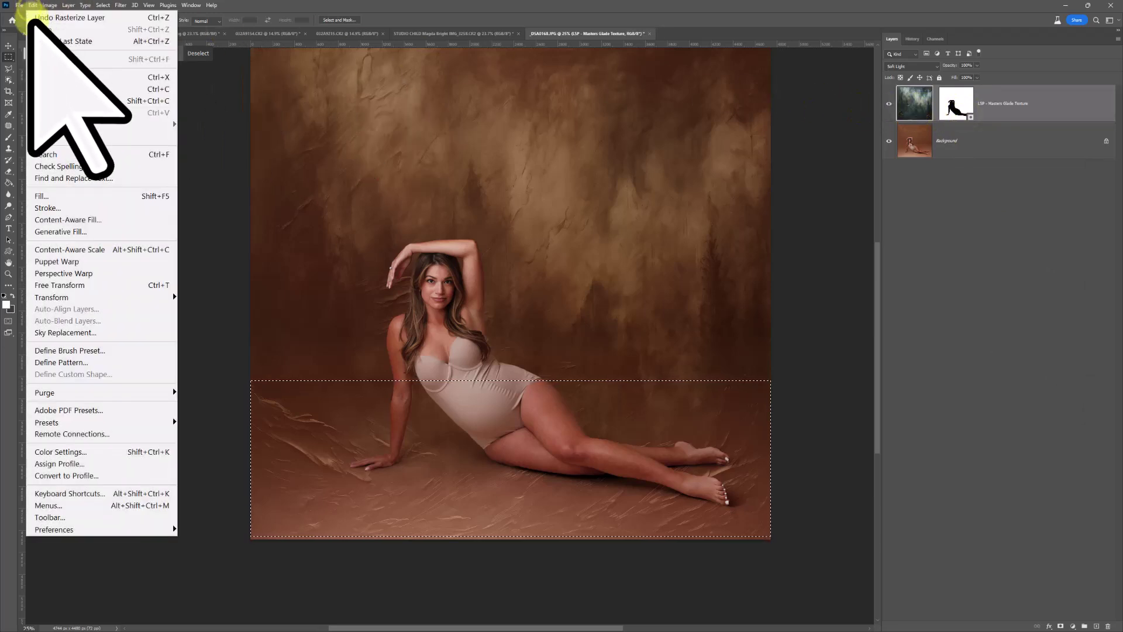
mouse_move(96, 297)
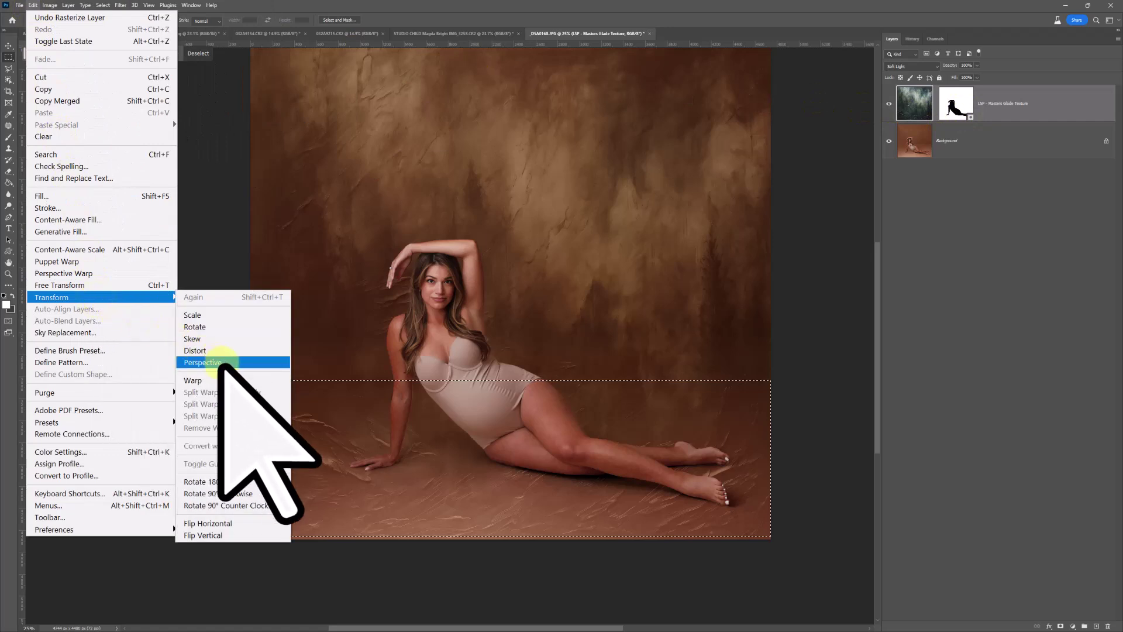
left_click(221, 362)
left_click_drag(251, 537, 2, 473)
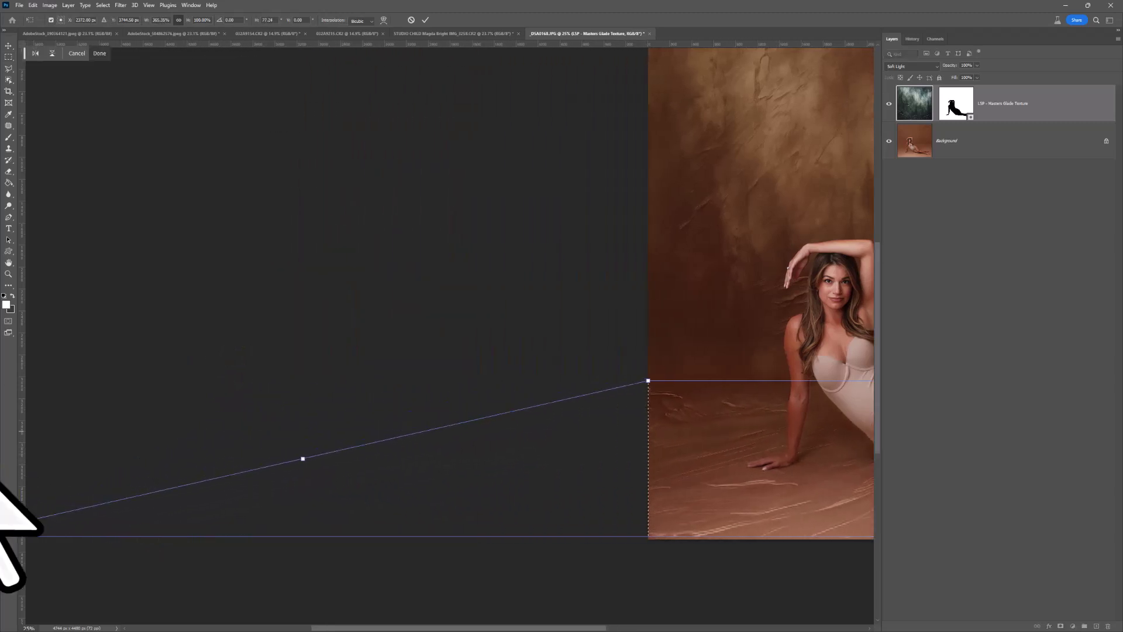
left_click_drag(288, 626, 451, 621)
double_click(551, 459)
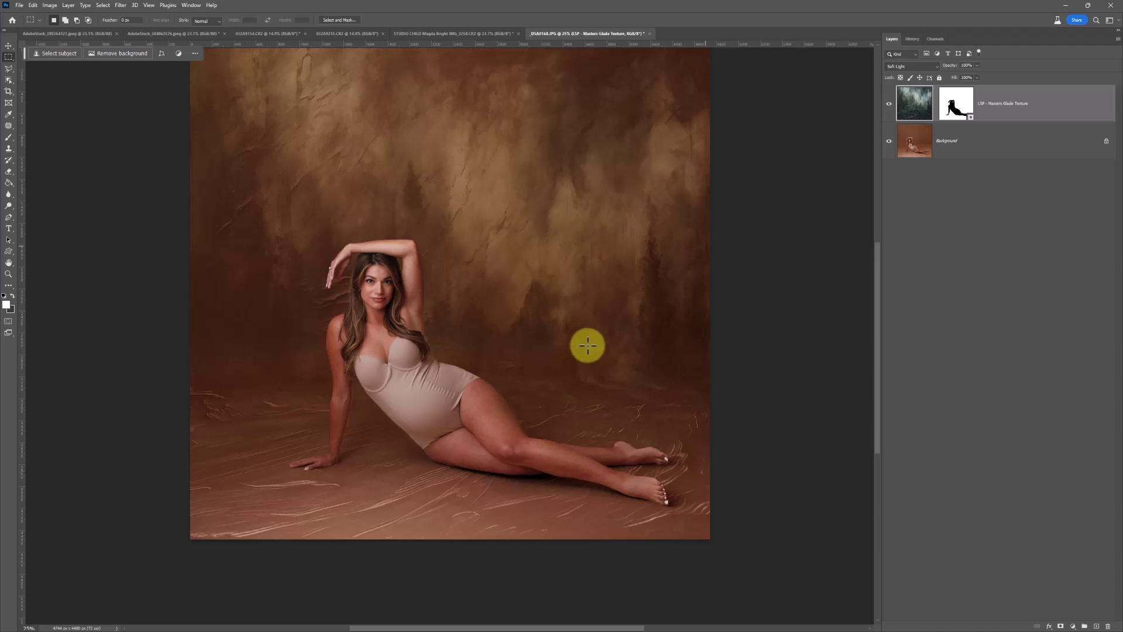
Duplicate the texture layer and apply the Average blur filter to the copy to make it a solid color.
right_click(1006, 100)
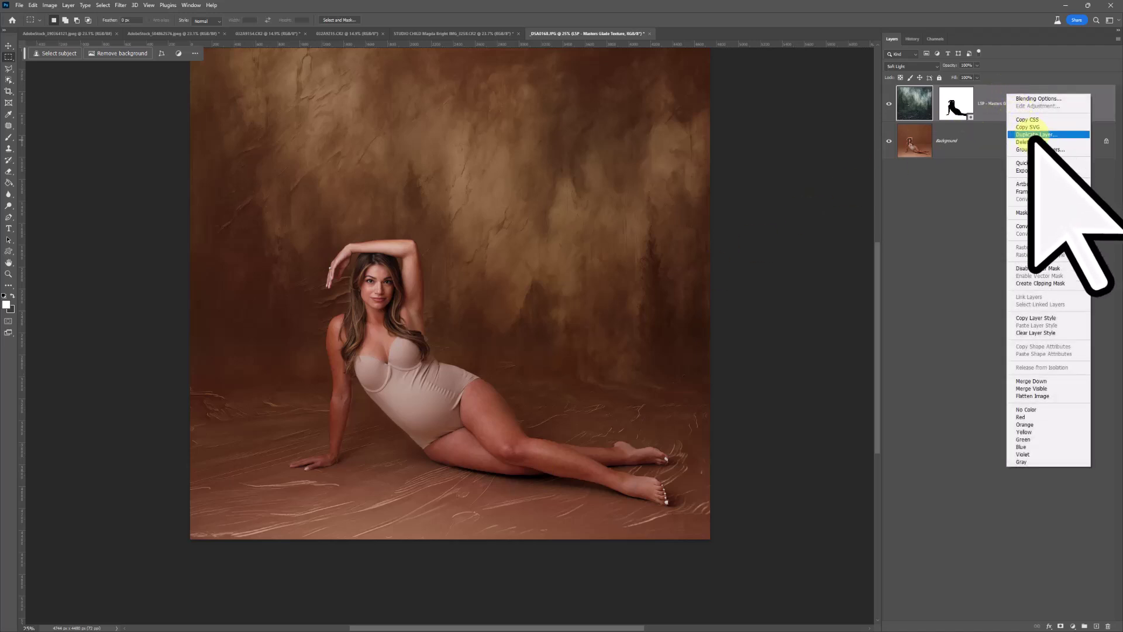
left_click(1032, 135)
left_click(633, 188)
left_click(912, 103)
left_click(120, 5)
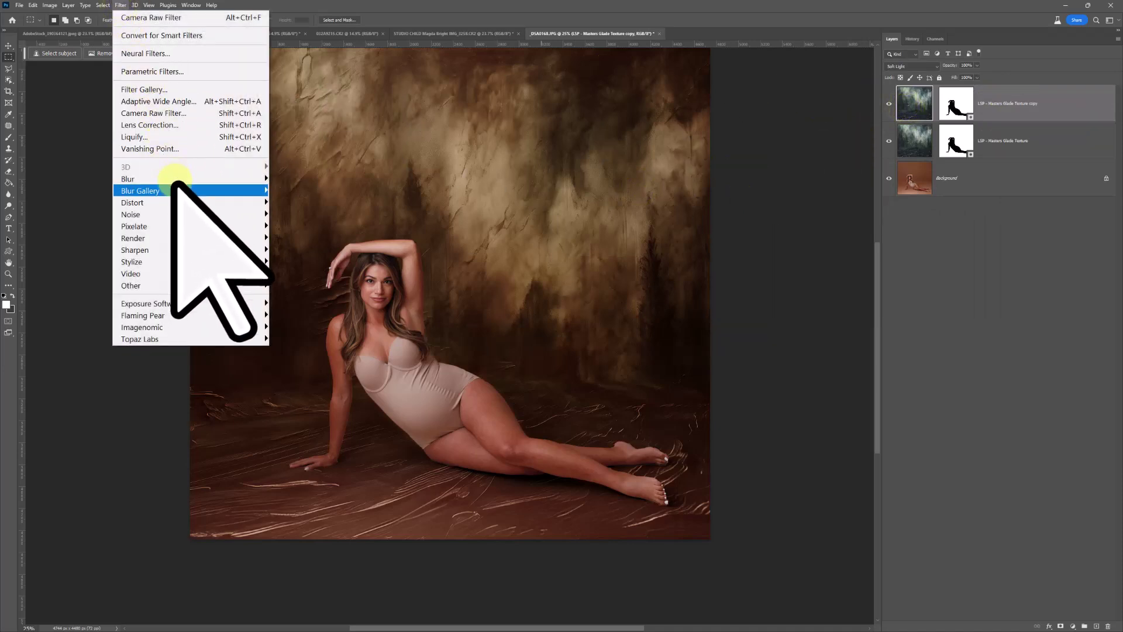
mouse_move(191, 179)
left_click(281, 179)
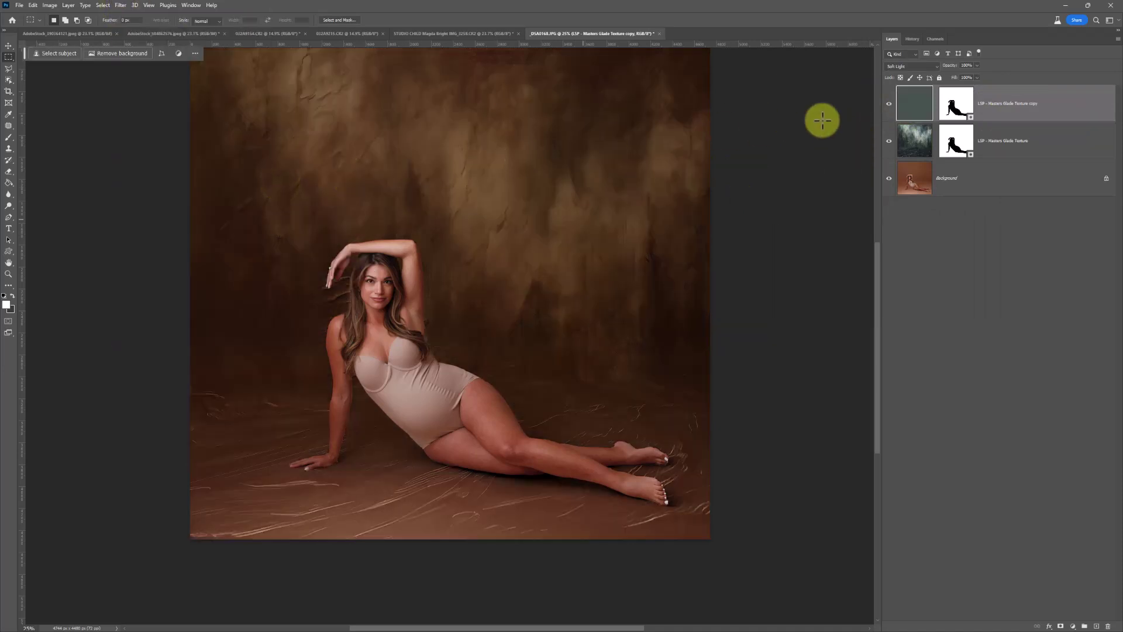
Replace the copied layer's subject mask with a new layer mask and invert it to black.
right_click(952, 109)
left_click(957, 129)
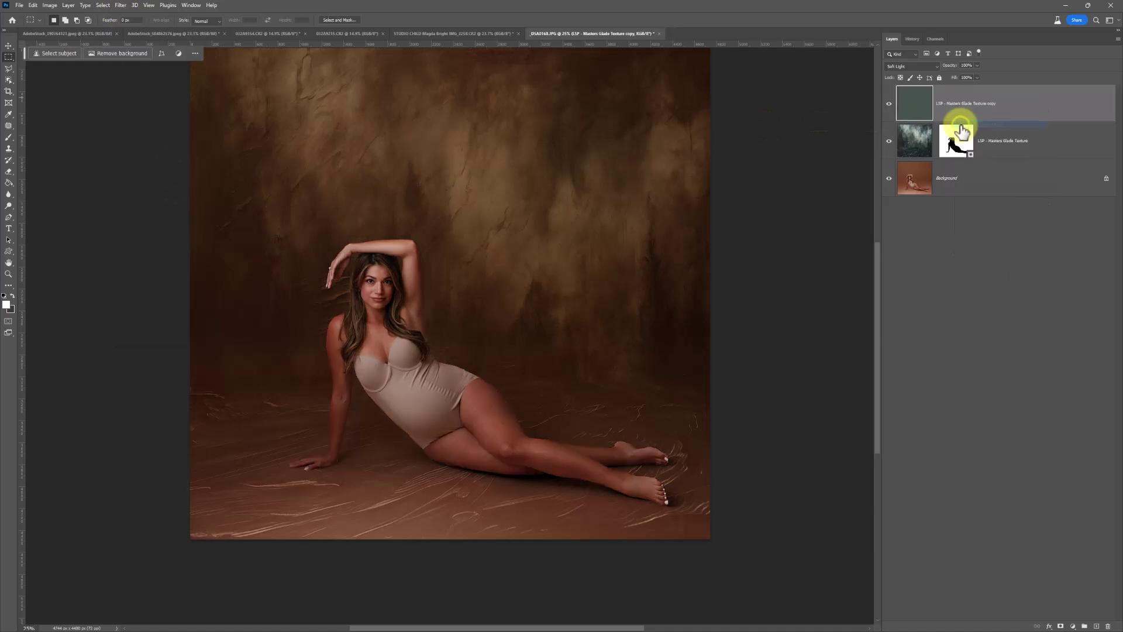
left_click(1062, 625)
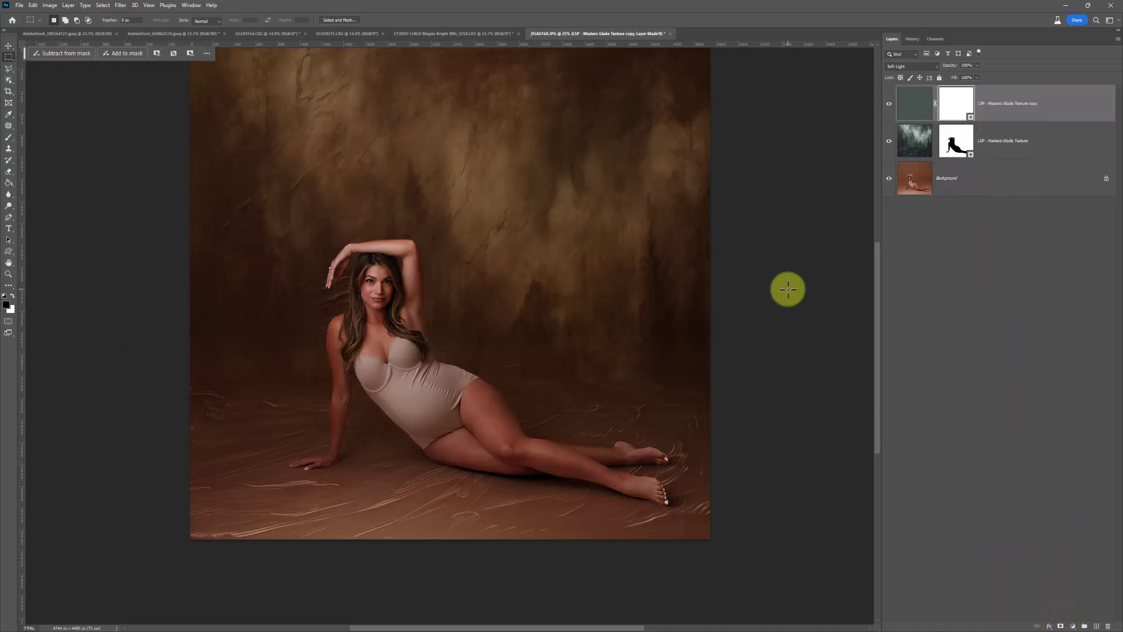
key("ctrl+i")
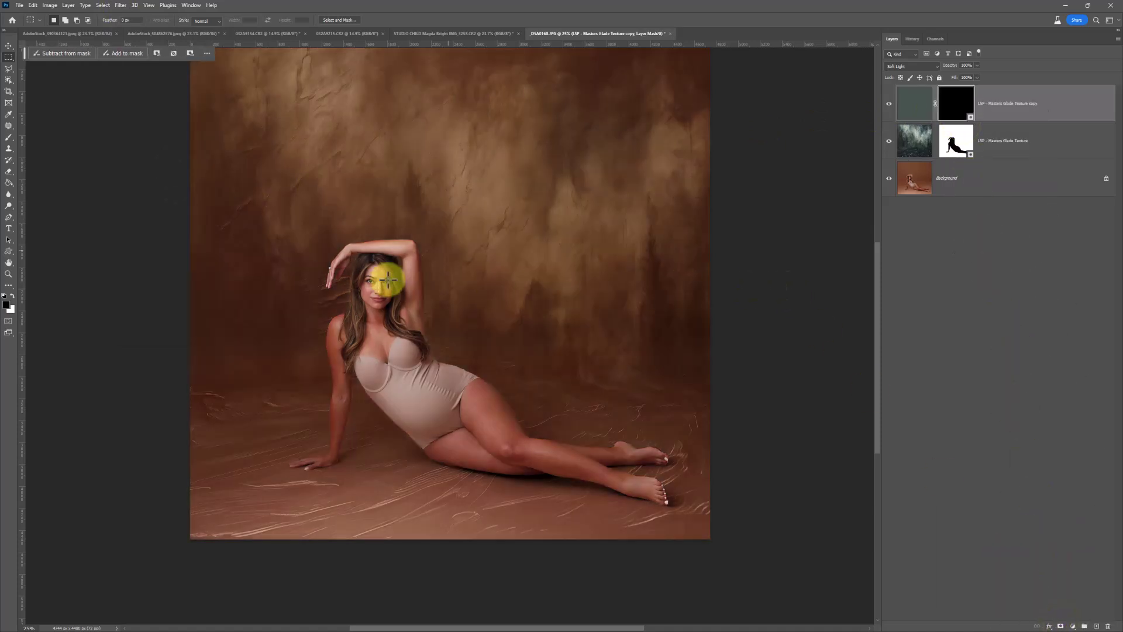
Set up a much larger Soft Round brush at 0% hardness with white as foreground and a reduced flow.
left_click(11, 296)
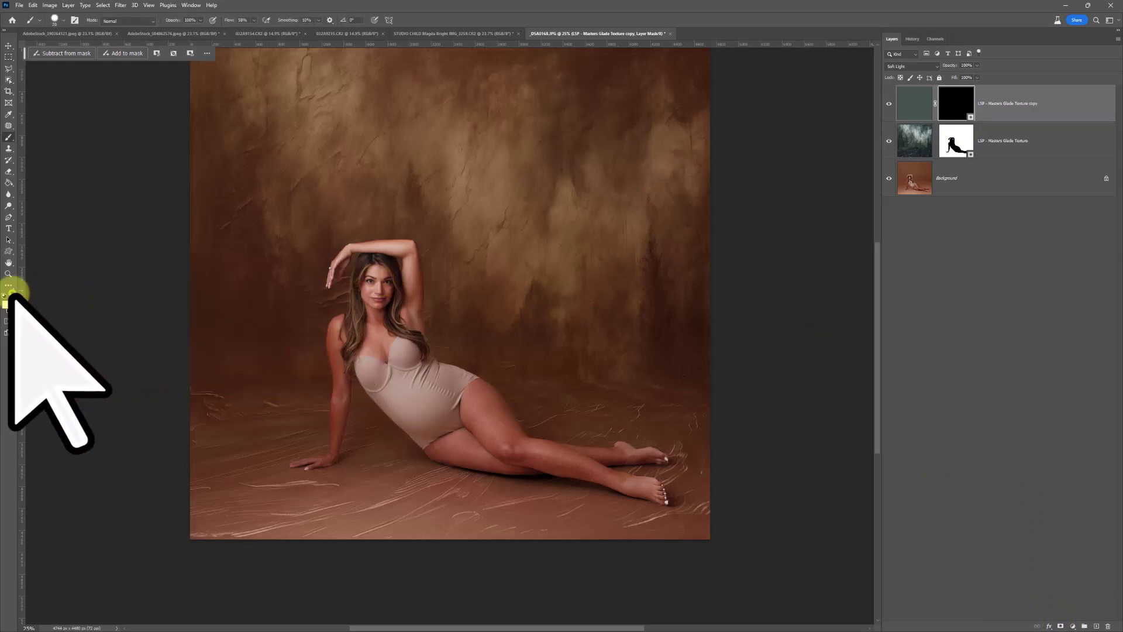
right_click(302, 245)
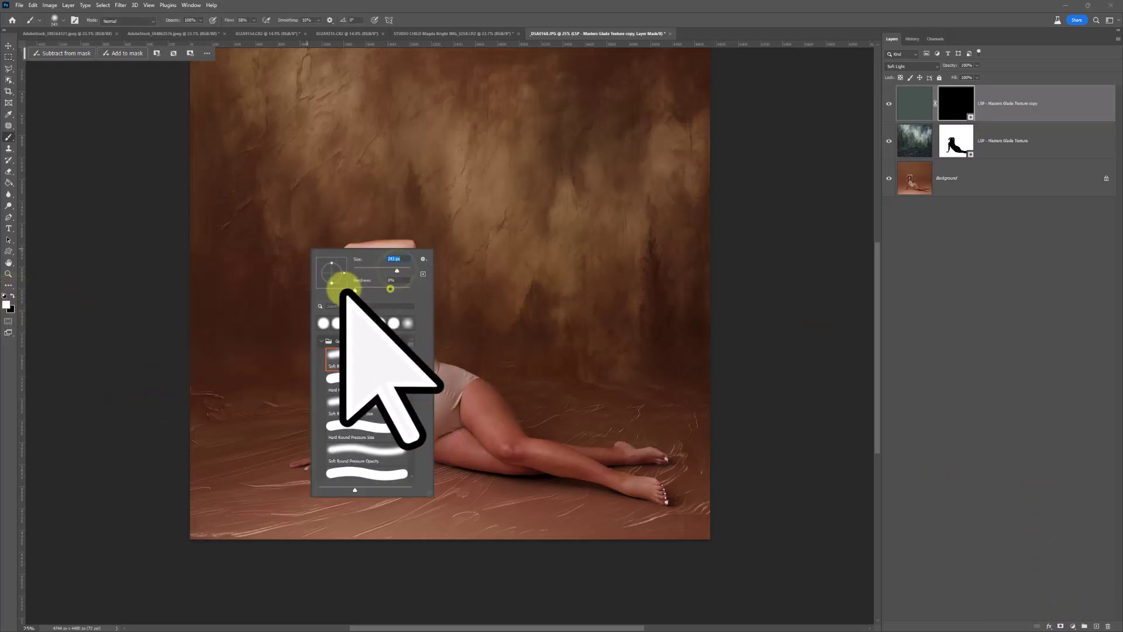
left_click_drag(352, 271, 404, 271)
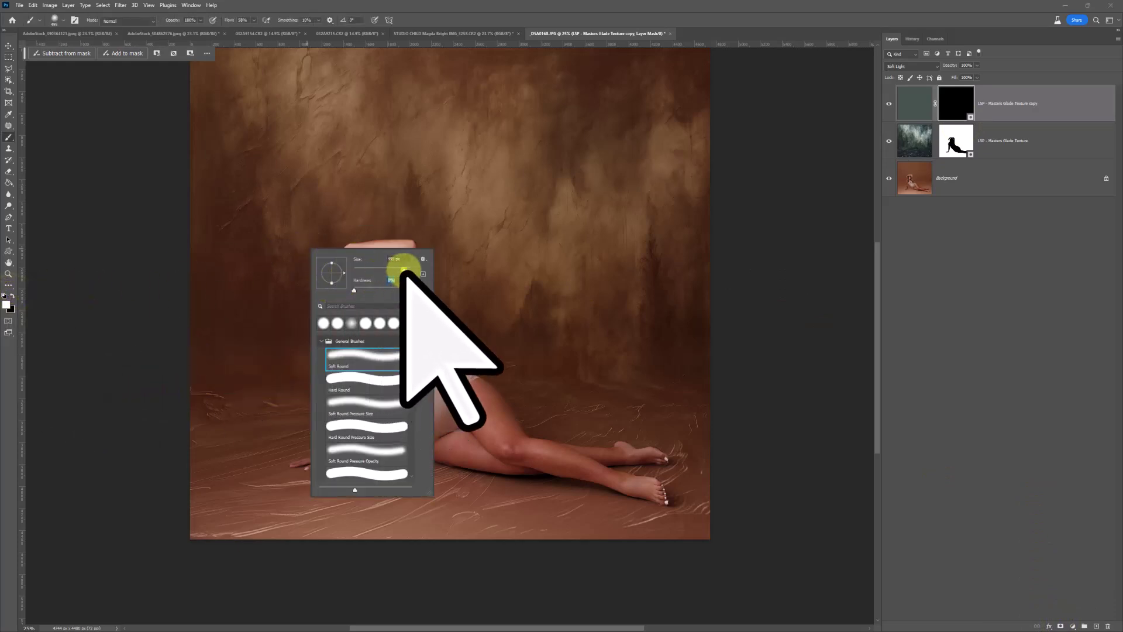
left_click(948, 100)
left_click_drag(256, 20, 243, 23)
right_click(407, 172)
left_click_drag(503, 191, 510, 193)
Dab white on the copy's mask around the backdrop, the floor and the subject's body to blend in the averaged color.
left_click(609, 389)
left_click(542, 392)
left_click(439, 374)
left_click(476, 316)
left_click(481, 255)
left_click(493, 298)
left_click(622, 289)
left_click(666, 331)
left_click(433, 371)
left_click(291, 391)
left_click(327, 423)
left_click(471, 439)
left_click(476, 371)
left_click(516, 262)
left_click(493, 195)
left_click(584, 376)
left_click(742, 458)
left_click(493, 406)
left_click(534, 376)
Toggle the visibility of the averaged color layer and the texture layer to compare the backdrop before and after.
left_click(888, 142)
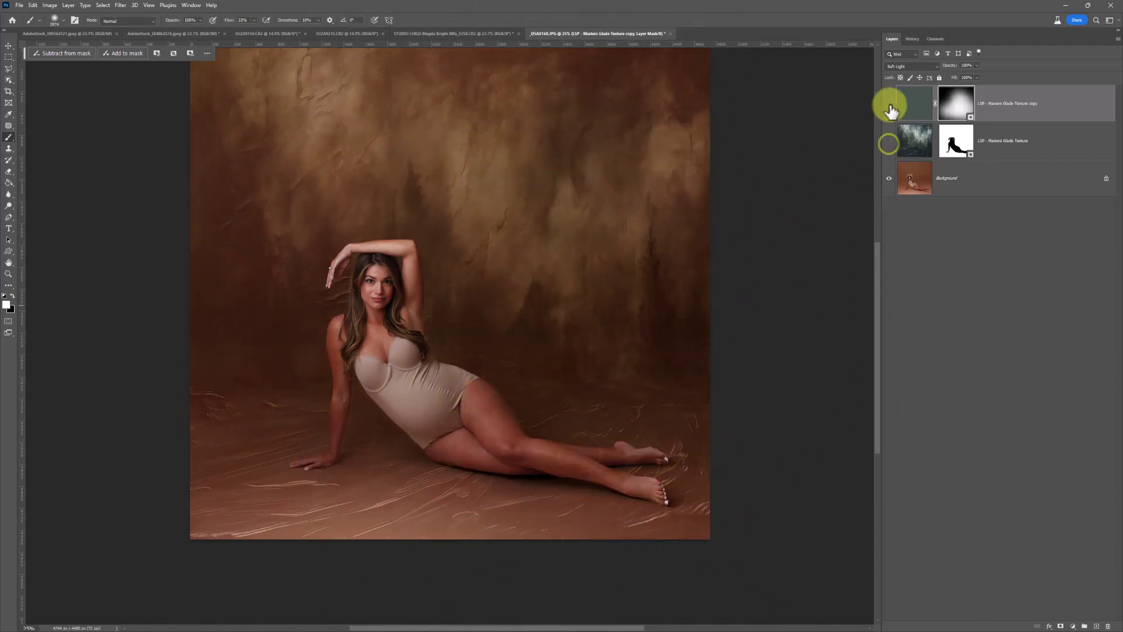
left_click_drag(890, 111, 890, 121)
left_click(887, 104)
left_click(890, 104)
left_click(892, 115)
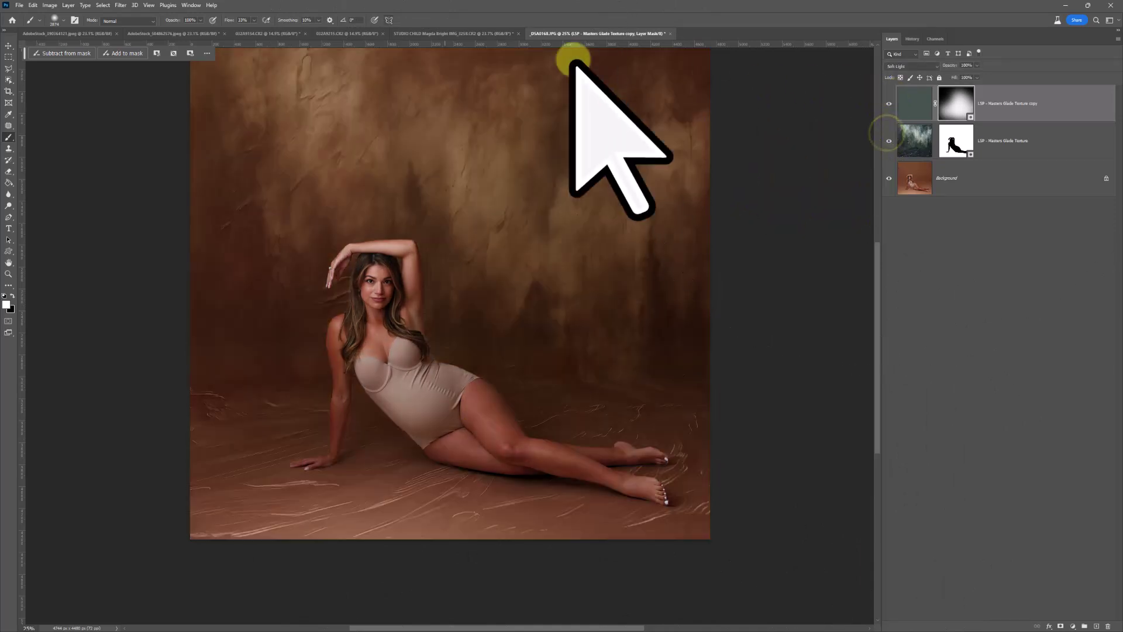
Look through the other open portraits and switch to the ballerina photo.
left_click(331, 33)
left_click(269, 33)
left_click(199, 33)
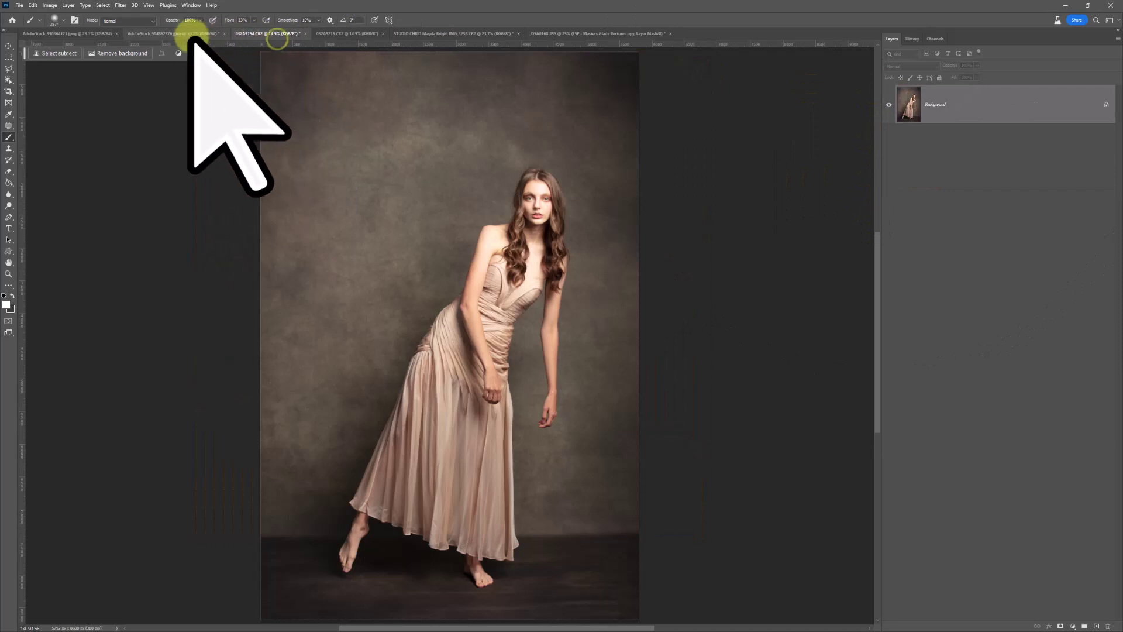
left_click(64, 33)
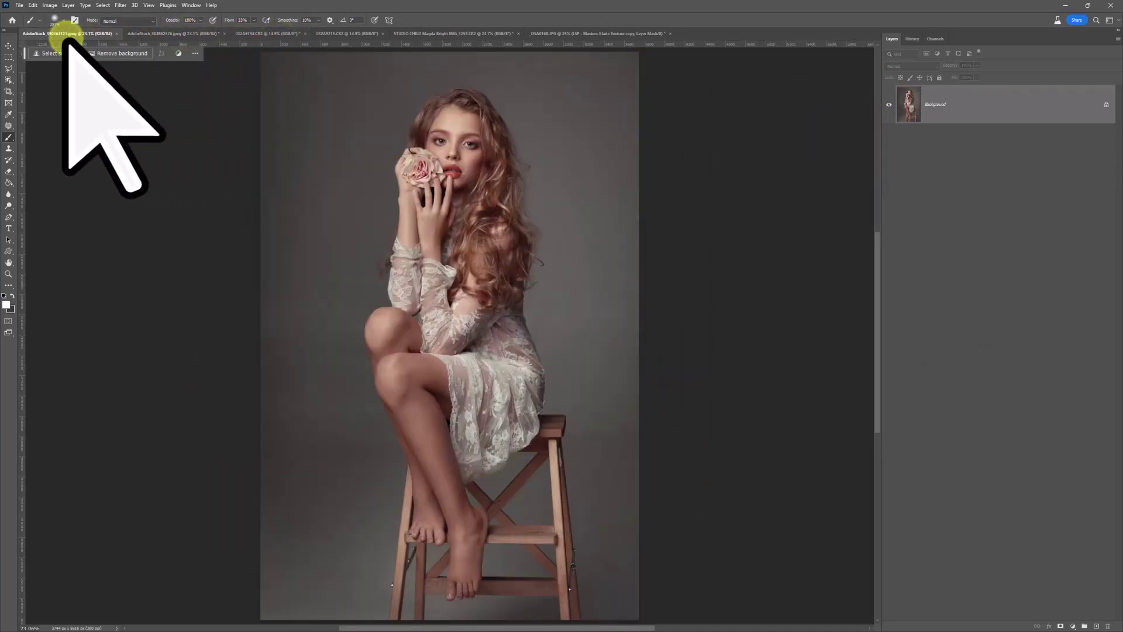
left_click(164, 34)
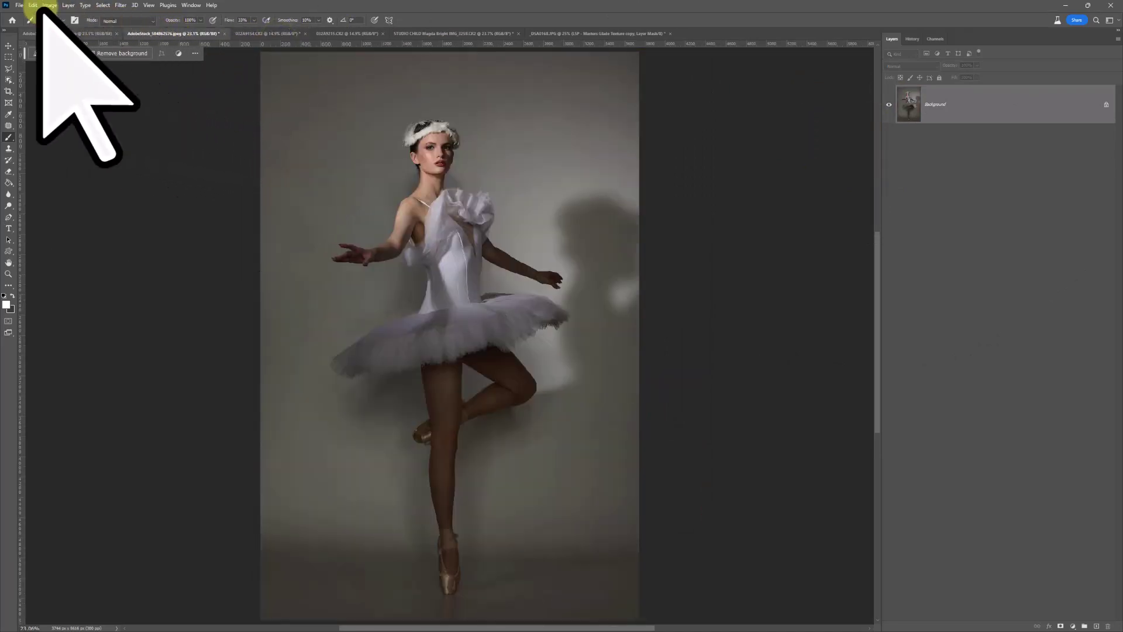
Place LSP - Masters Glade Texture.jpg as an embedded layer and stretch it vertically to cover the whole ballerina photo.
left_click(19, 5)
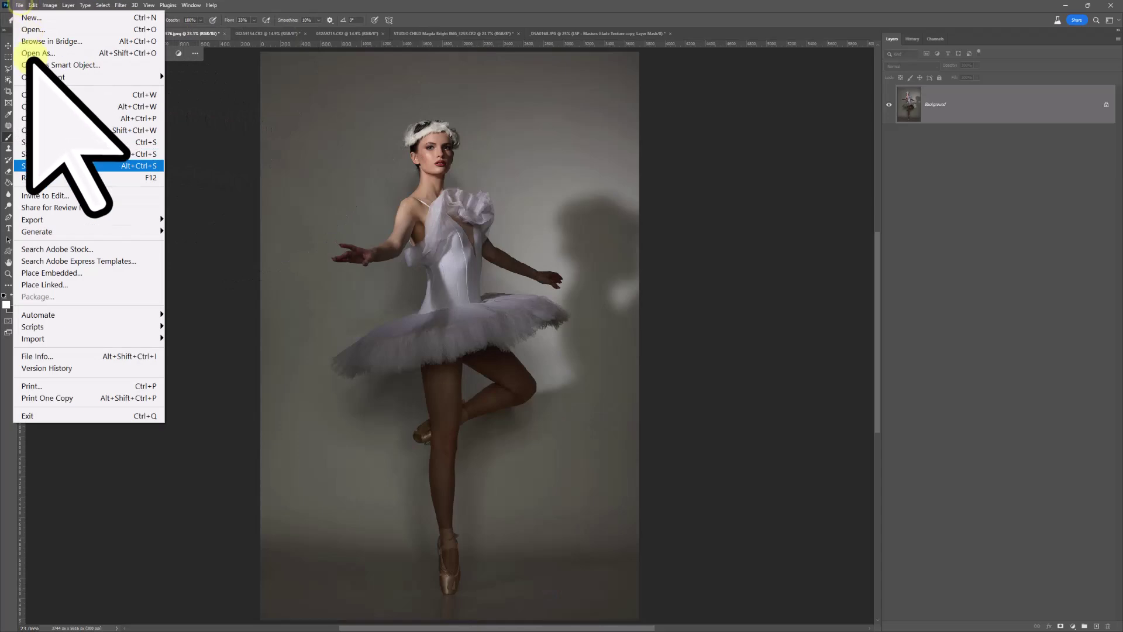
left_click(69, 272)
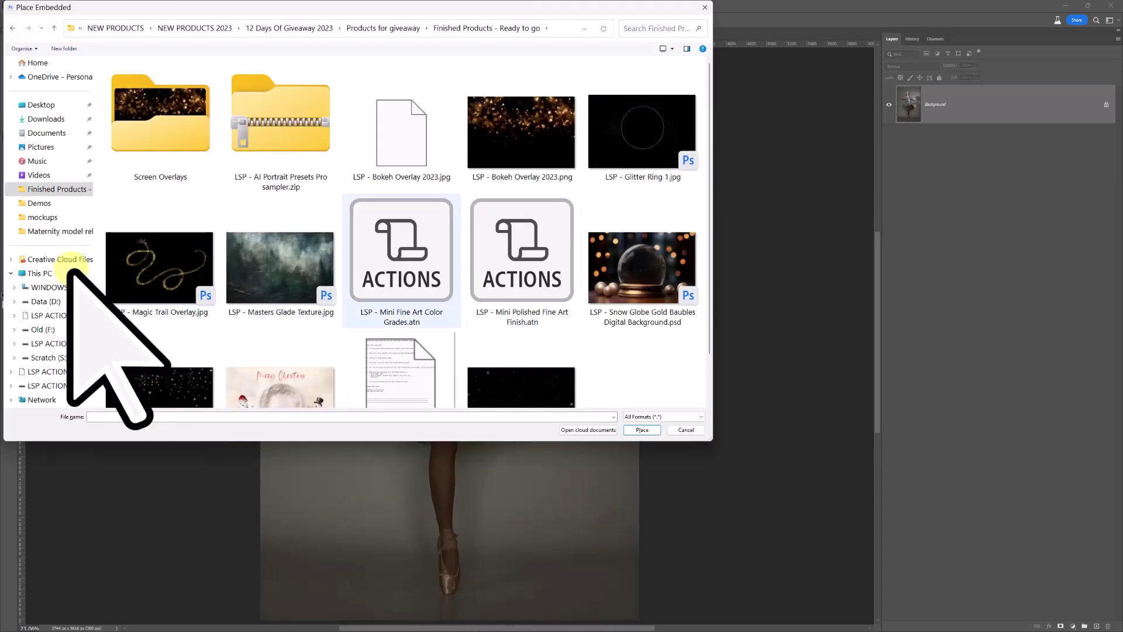
double_click(281, 270)
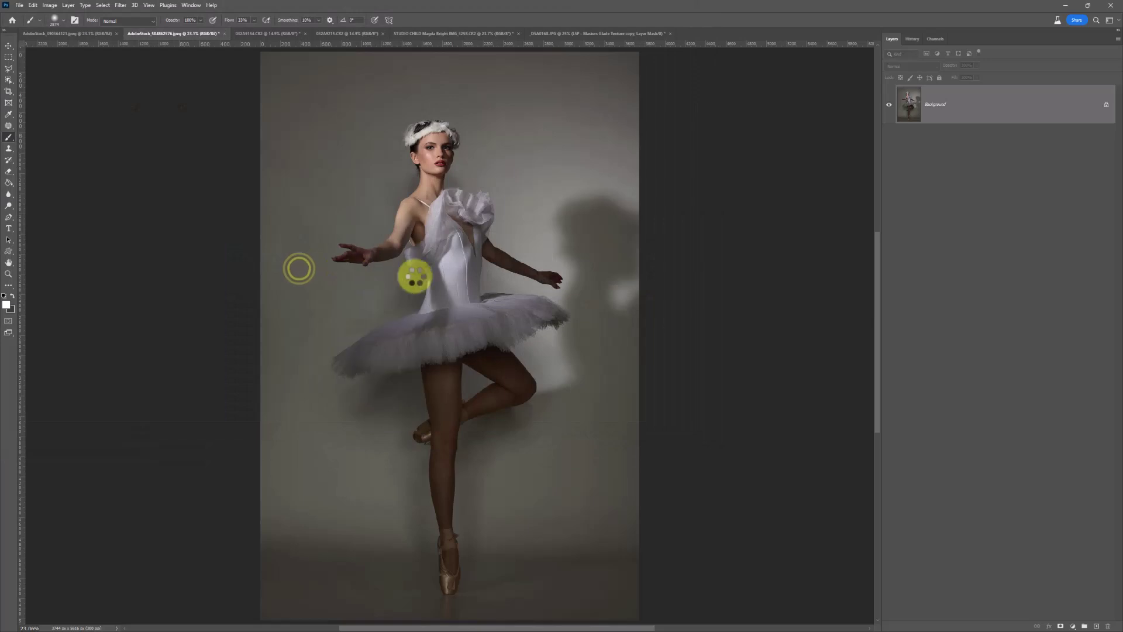
left_click_drag(462, 280, 463, 175)
mouse_move(450, 302)
left_mouse_down()
mouse_move(454, 589)
mouse_move(439, 468)
mouse_move(460, 617)
left_mouse_up()
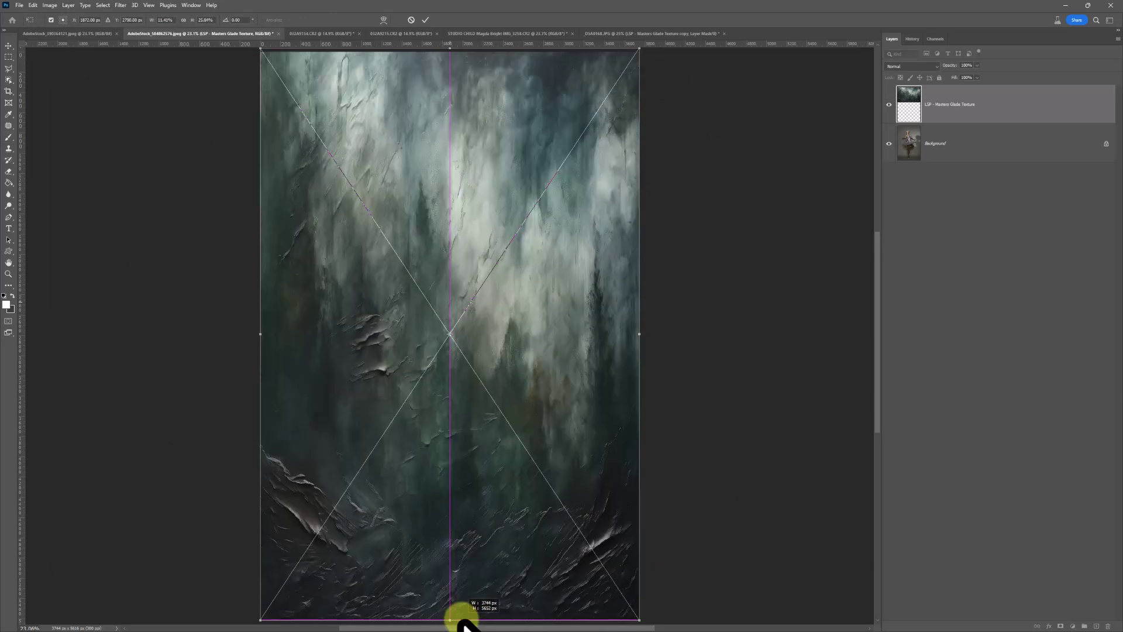
key("Return")
Activate the Brush tool and reduce the oversized brush until its outline fits within the image width.
key("b")
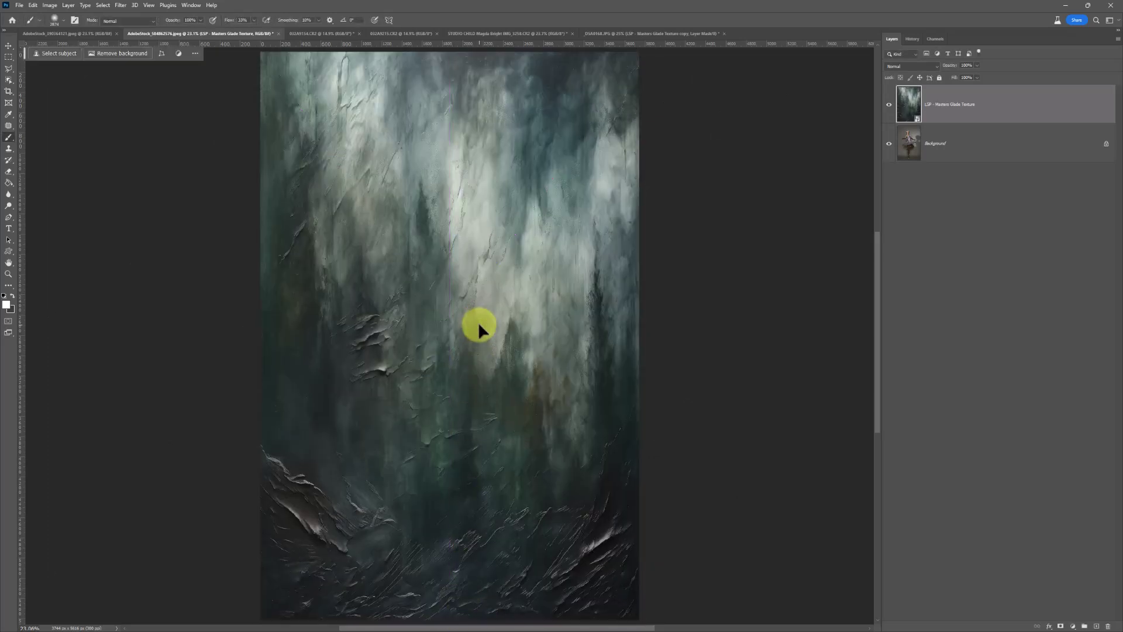
key("bracketleft")
key("bracketleft")
key("bracketleft")
key("bracketleft")
key("bracketleft")
key("bracketleft")
key("bracketleft")
key("bracketleft")
key("bracketleft")
key("bracketleft")
key("bracketleft")
key("bracketleft")
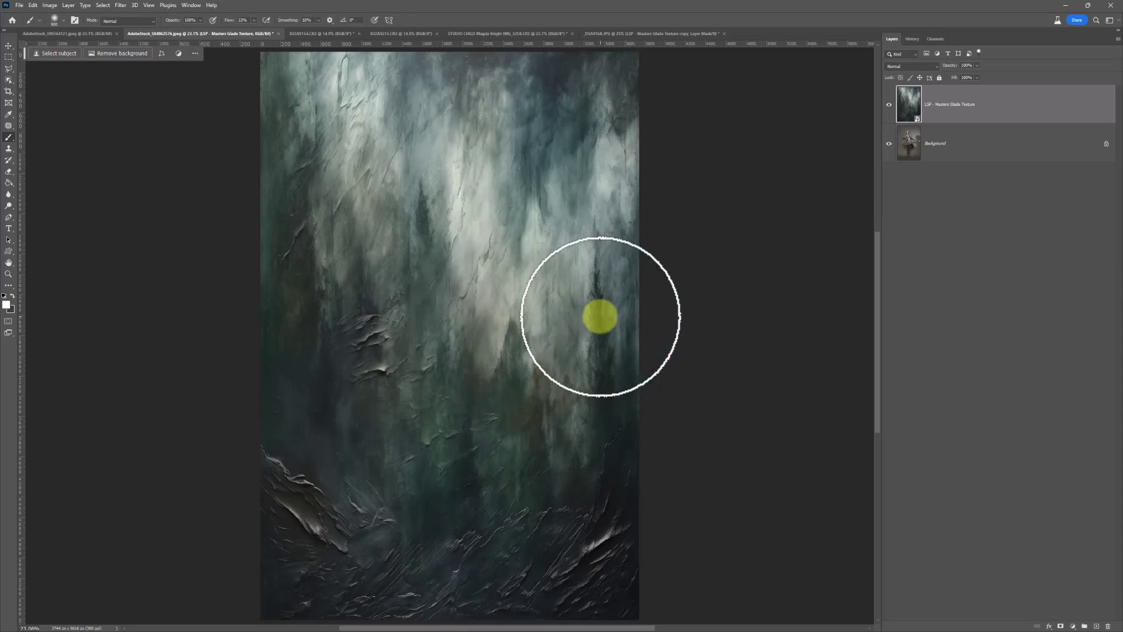
Set the Masters Glade Texture layer's blend mode to Overlay and rasterize the layer.
left_click(905, 67)
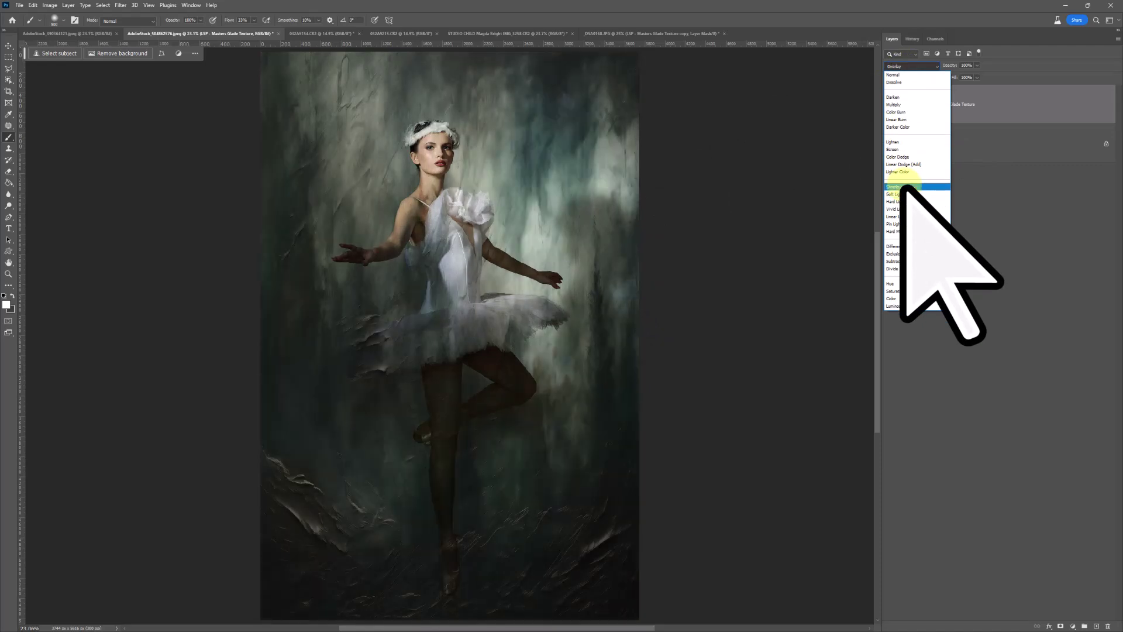
left_click(902, 186)
right_click(928, 117)
key("Escape")
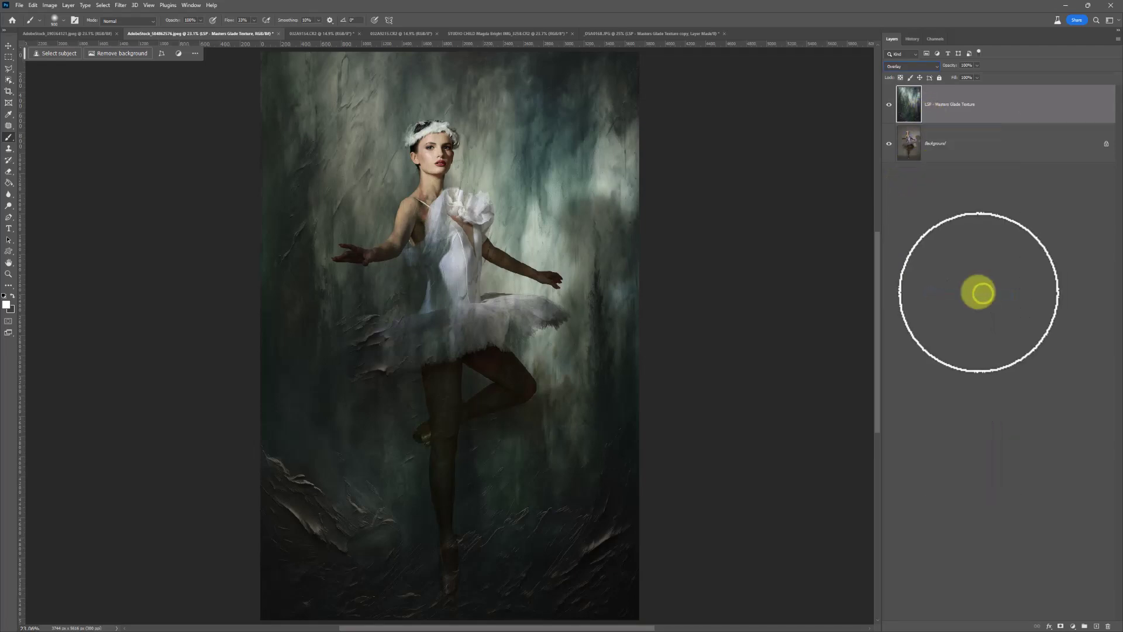
Make a full-width rectangular marquee selection over the floor area below the ballerina's knees on the texture layer.
left_click(9, 57)
scroll(560, 499, "down", 1)
left_click_drag(682, 597, 133, 498)
Transform the selected floor strip with Perspective, spreading its lower edge well beyond the photo's sides, and apply it.
key("ctrl+t")
left_click_drag(389, 627, 464, 627)
left_click(33, 5)
left_click(33, 5)
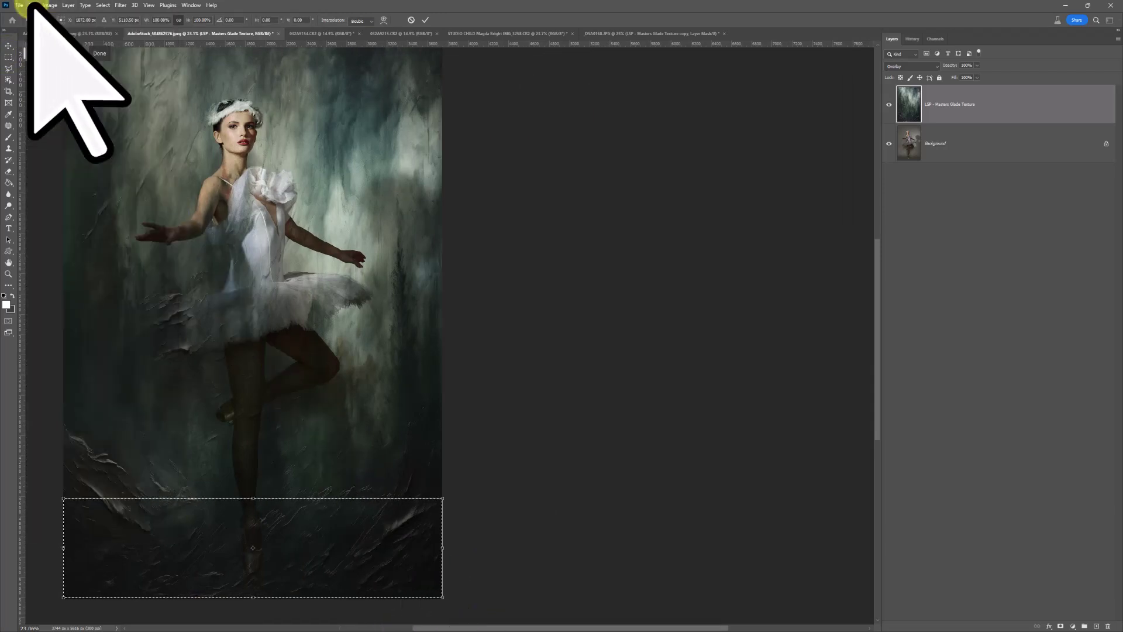
left_click(374, 565)
right_click(385, 565)
left_click(436, 415)
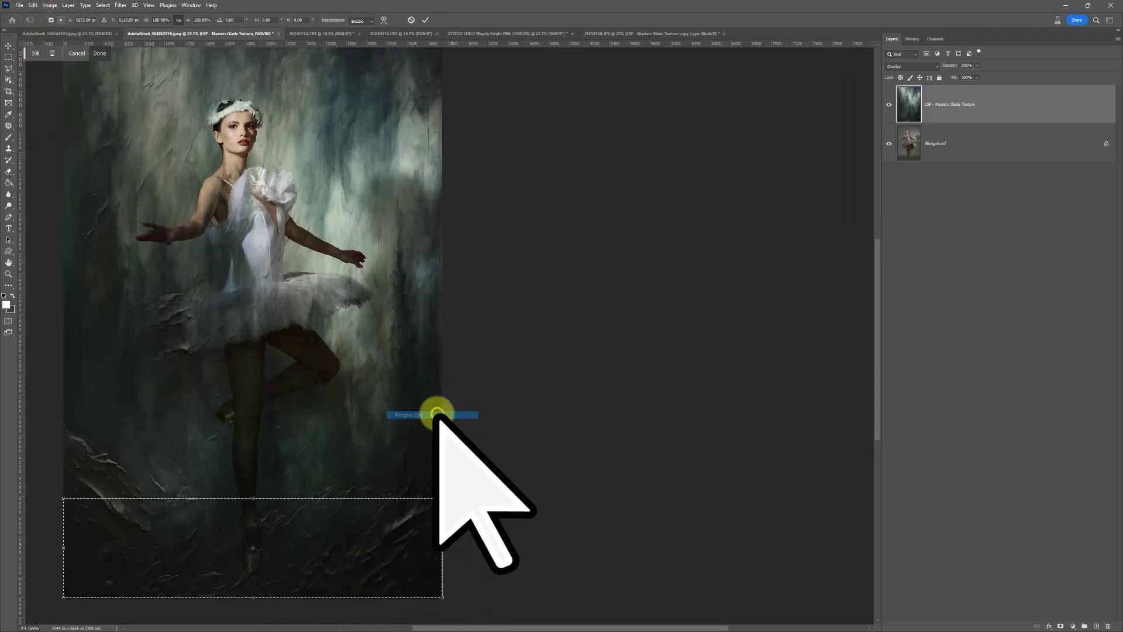
left_click_drag(443, 597, 698, 582)
left_click_drag(555, 628, 368, 609)
double_click(429, 510)
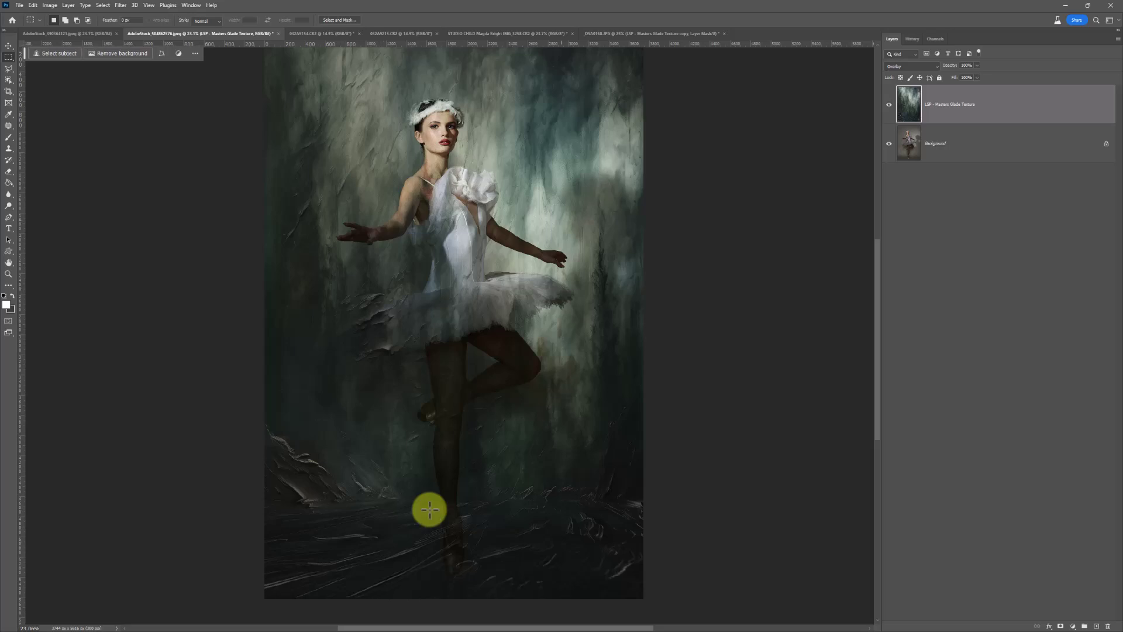
Select the ballerina from the Background layer with the Subject selection command.
scroll(429, 510, "up", 2)
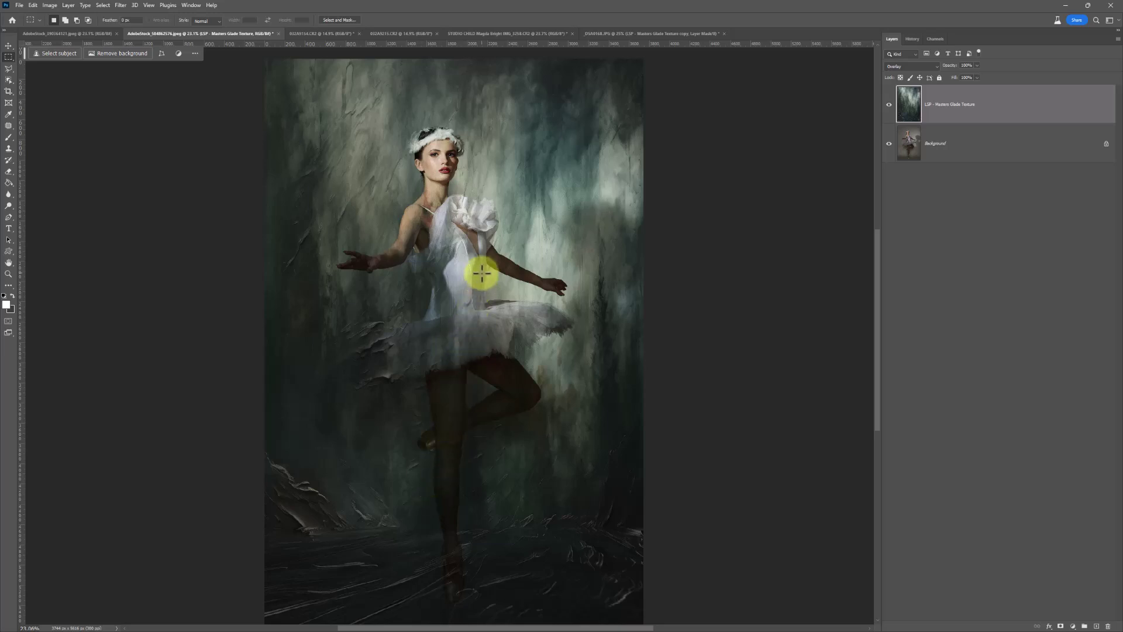
left_click(922, 150)
left_click(108, 5)
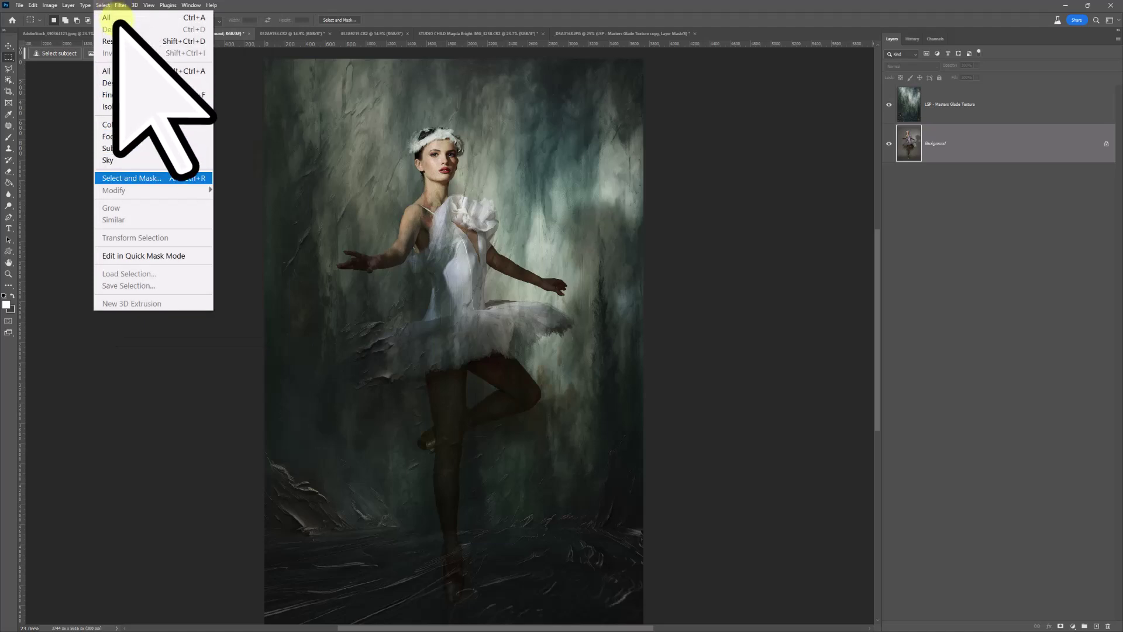
left_click(135, 148)
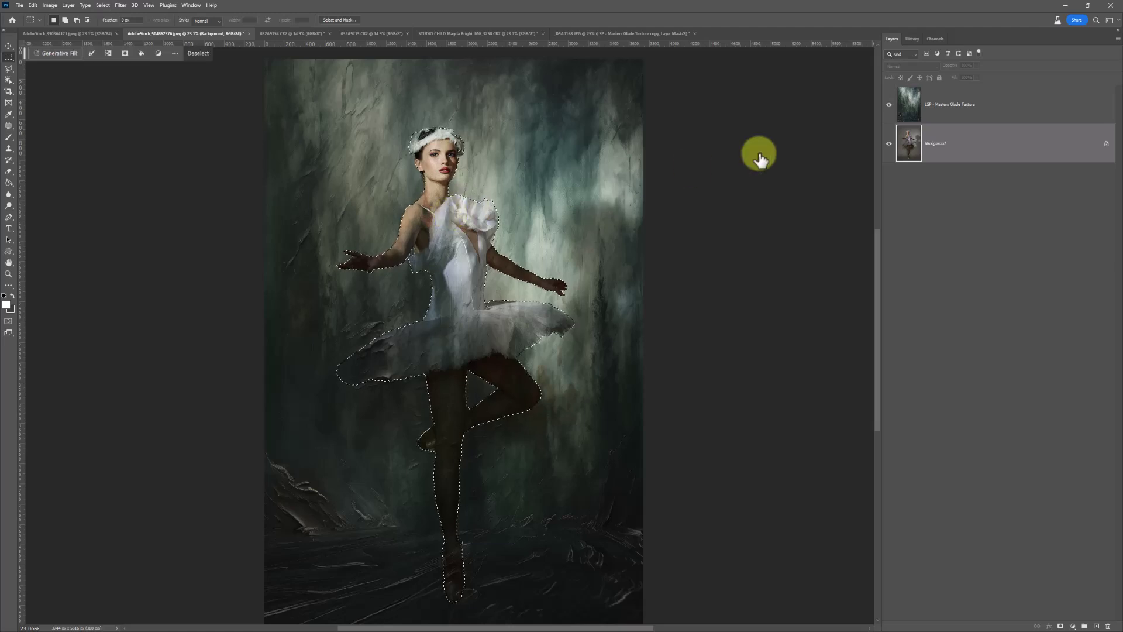
Add a layer mask to the texture layer from the ballerina selection and invert it so the texture leaves her clear.
left_click(963, 109)
left_click(1060, 626)
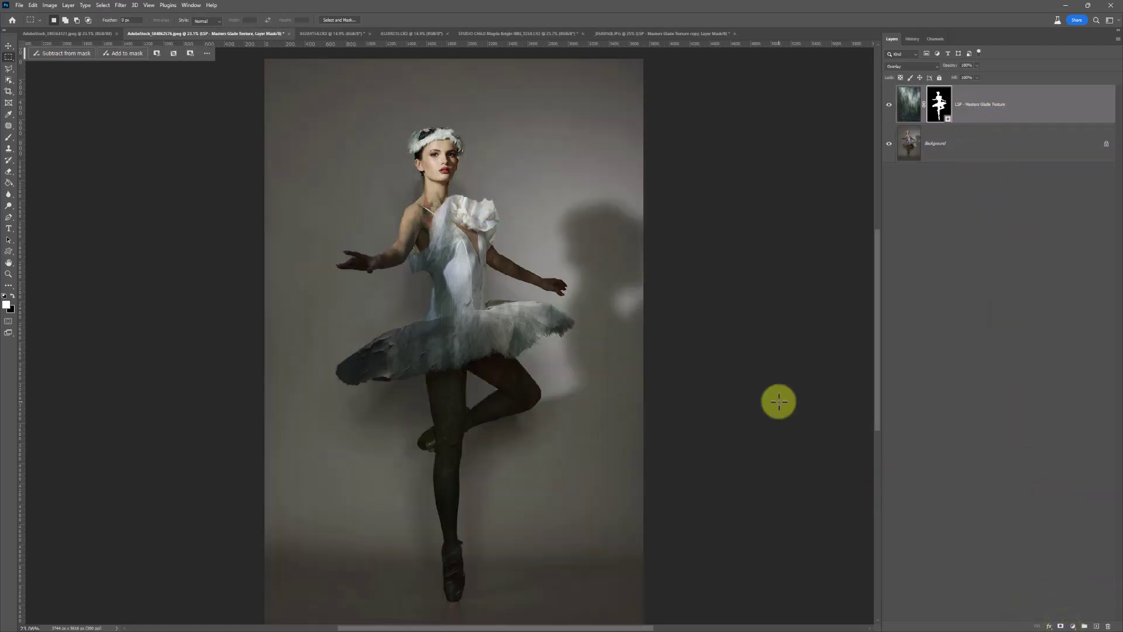
key("ctrl+i")
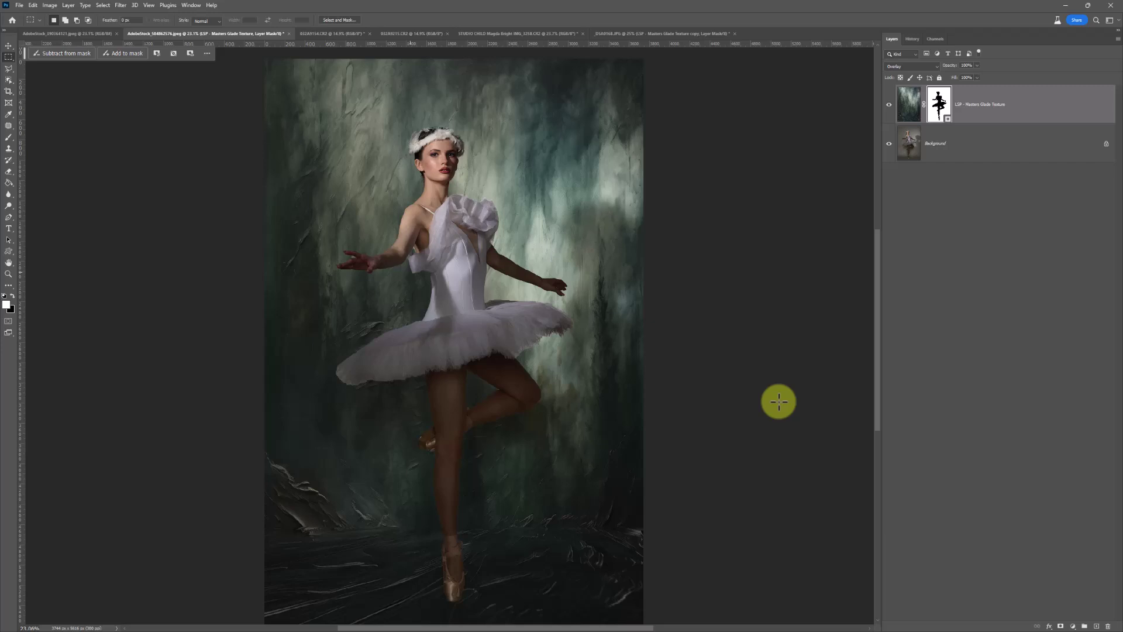
Paint white with an enlarged Brush on the texture layer's mask over the skirt and legs to blend some texture back.
right_click(539, 196)
left_click(936, 102)
key("b")
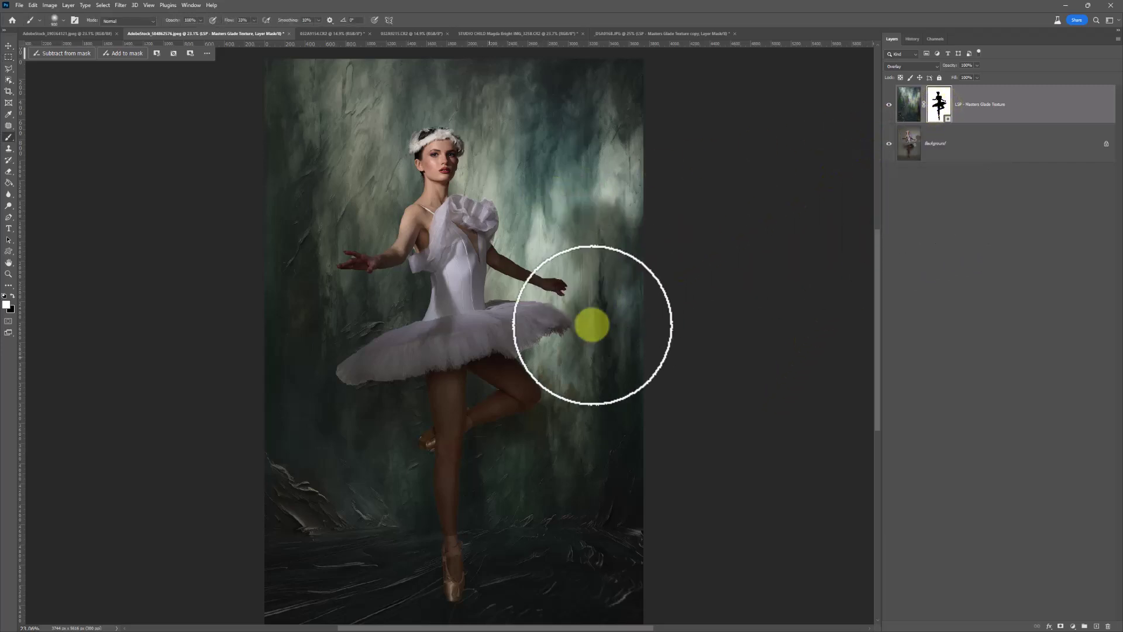
key("bracketright")
key("bracketright")
key("bracketright")
key("bracketright")
key("bracketright")
key("bracketright")
key("bracketright")
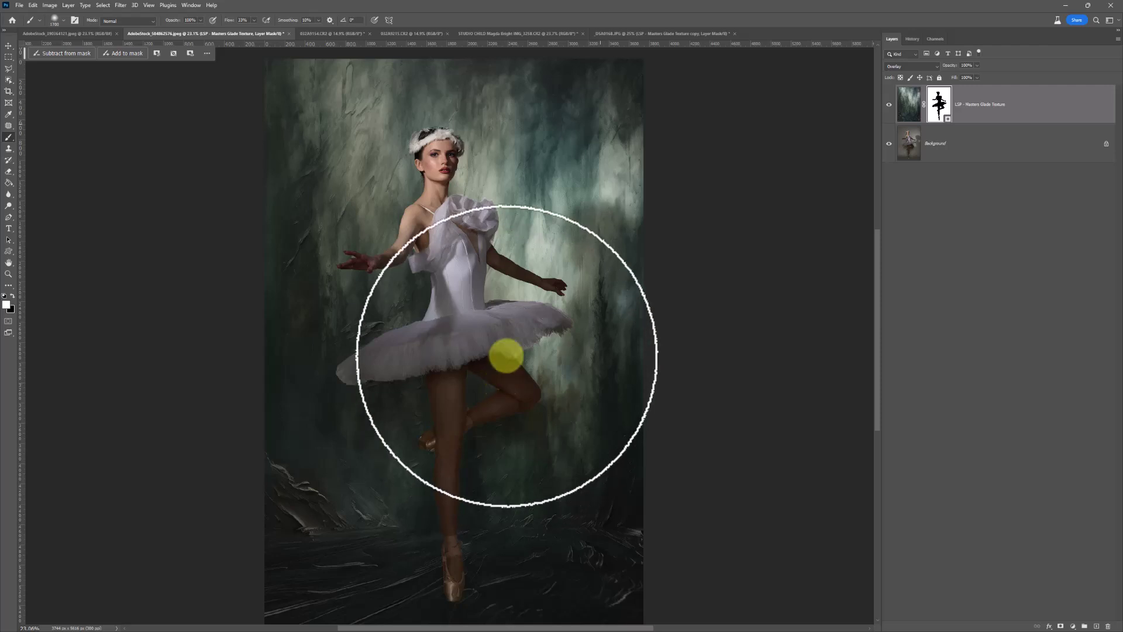
mouse_move(557, 346)
left_mouse_down()
mouse_move(481, 451)
mouse_move(373, 282)
mouse_move(339, 205)
mouse_move(342, 176)
mouse_move(524, 220)
mouse_move(548, 317)
mouse_move(570, 344)
mouse_move(386, 349)
mouse_move(376, 360)
mouse_move(503, 541)
left_mouse_up()
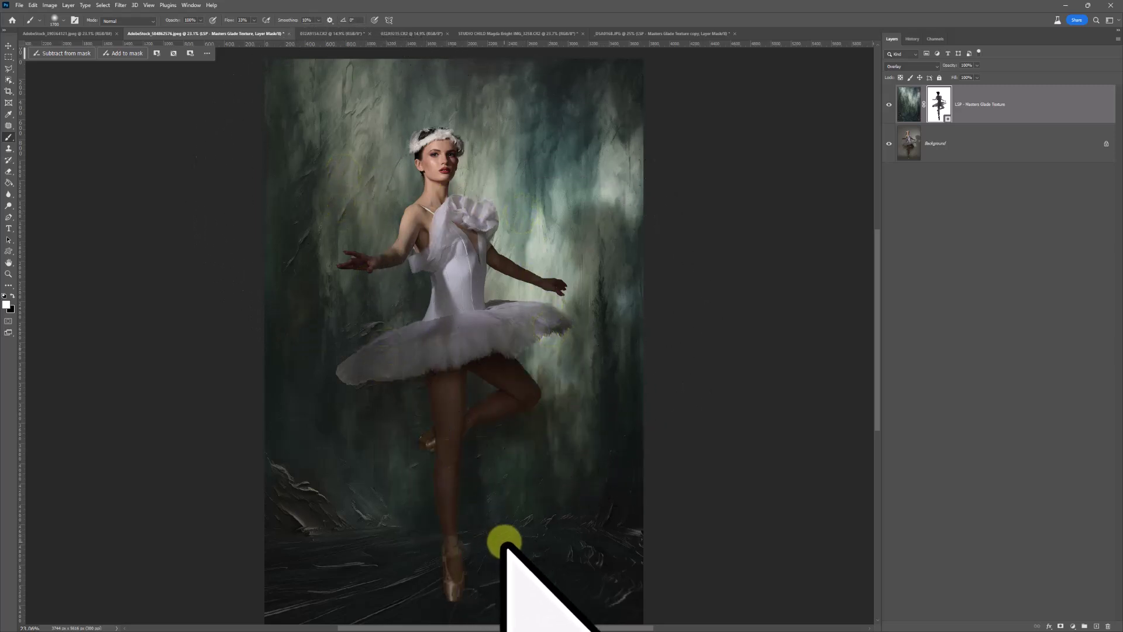
Duplicate the masked texture layer and apply the Average blur filter to the copy's image.
right_click(1004, 105)
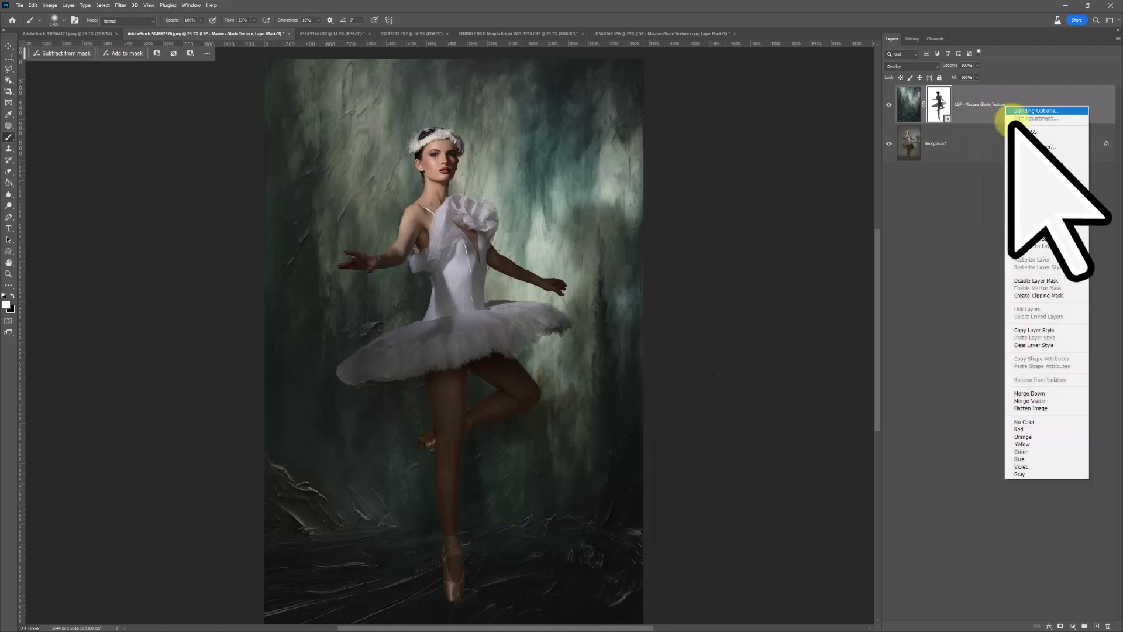
left_click(1025, 147)
left_click(636, 185)
left_click(907, 108)
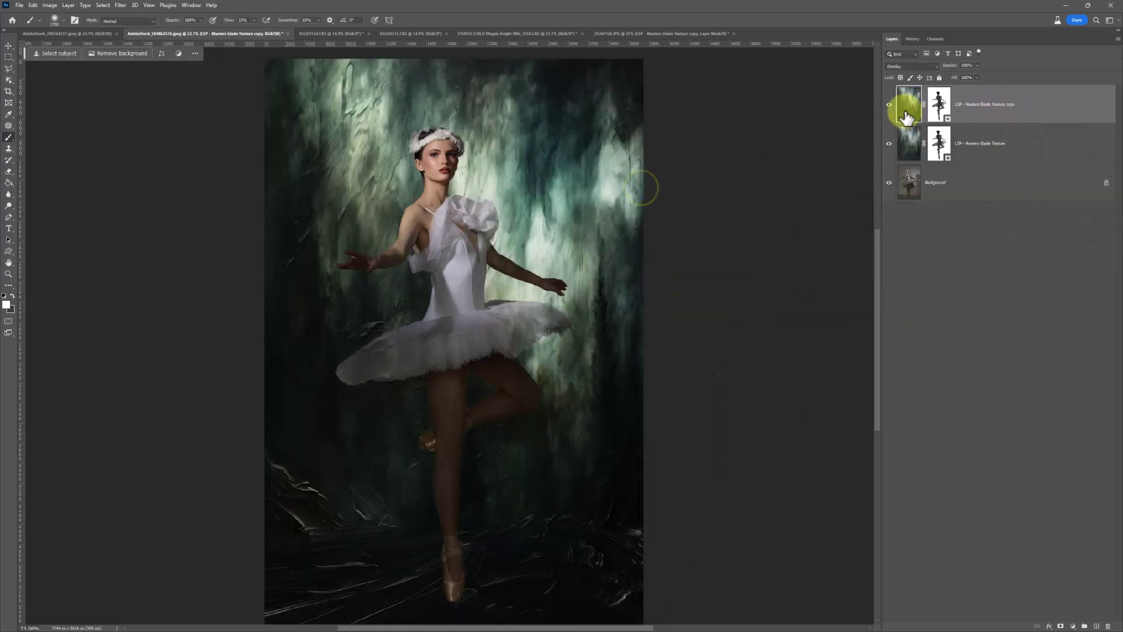
left_click(121, 6)
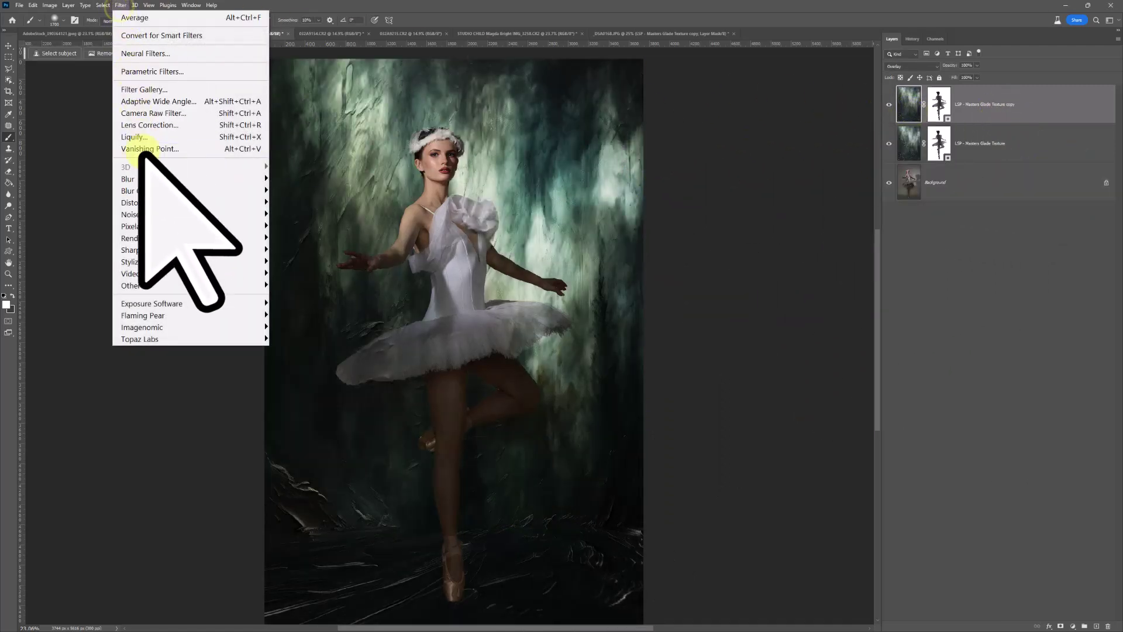
left_click(147, 180)
left_click(292, 179)
Replace the averaged copy's layer mask with a new blank mask and invert it to black.
right_click(940, 107)
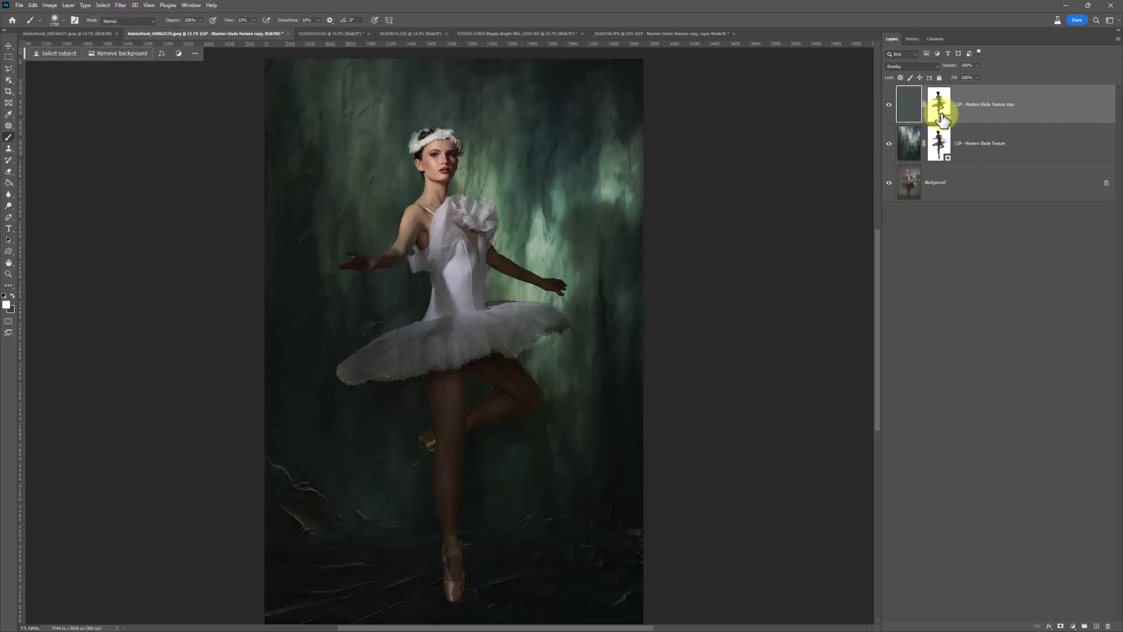
left_click(989, 133)
left_click(1060, 625)
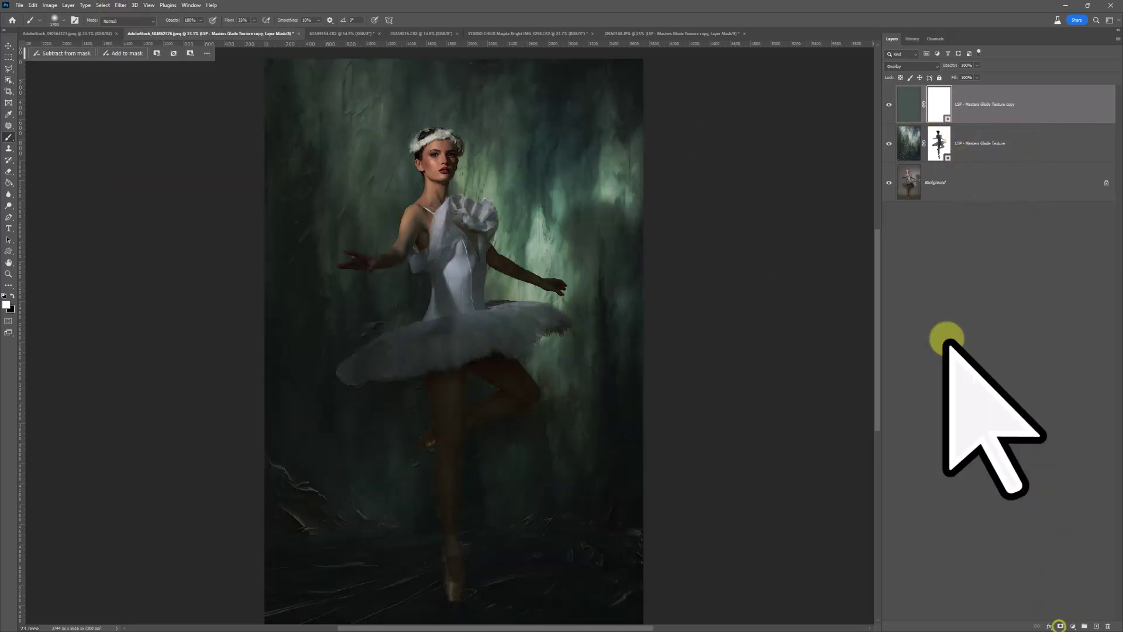
key("ctrl+i")
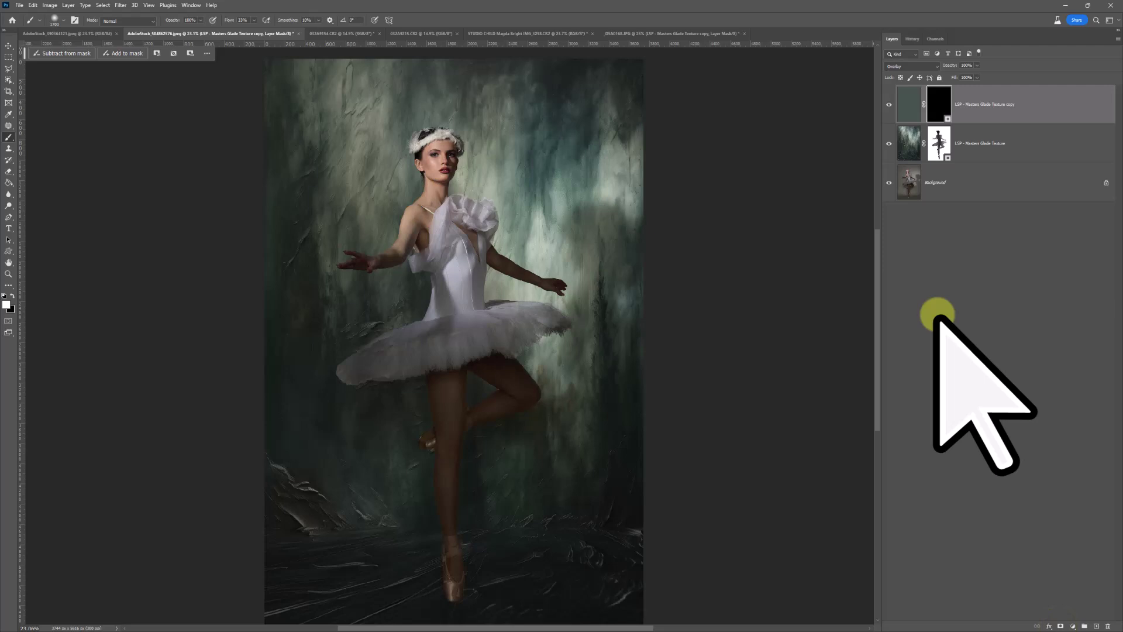
Paint white on the averaged layer's mask over the tutu, legs, feet and raised arm to tone them with the backdrop color.
left_click(541, 325)
left_click(497, 328)
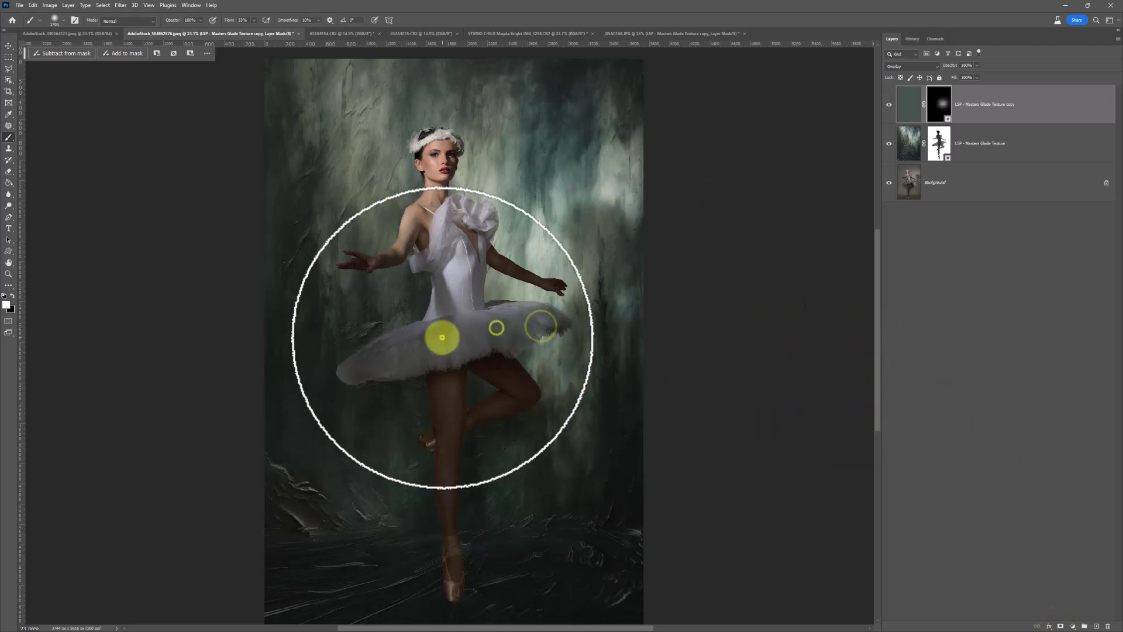
left_click(377, 345)
left_click(413, 406)
left_click_drag(451, 564, 461, 534)
left_click(468, 380)
mouse_move(468, 380)
left_mouse_down()
mouse_move(494, 213)
mouse_move(465, 234)
mouse_move(386, 234)
left_mouse_up()
left_click(452, 363)
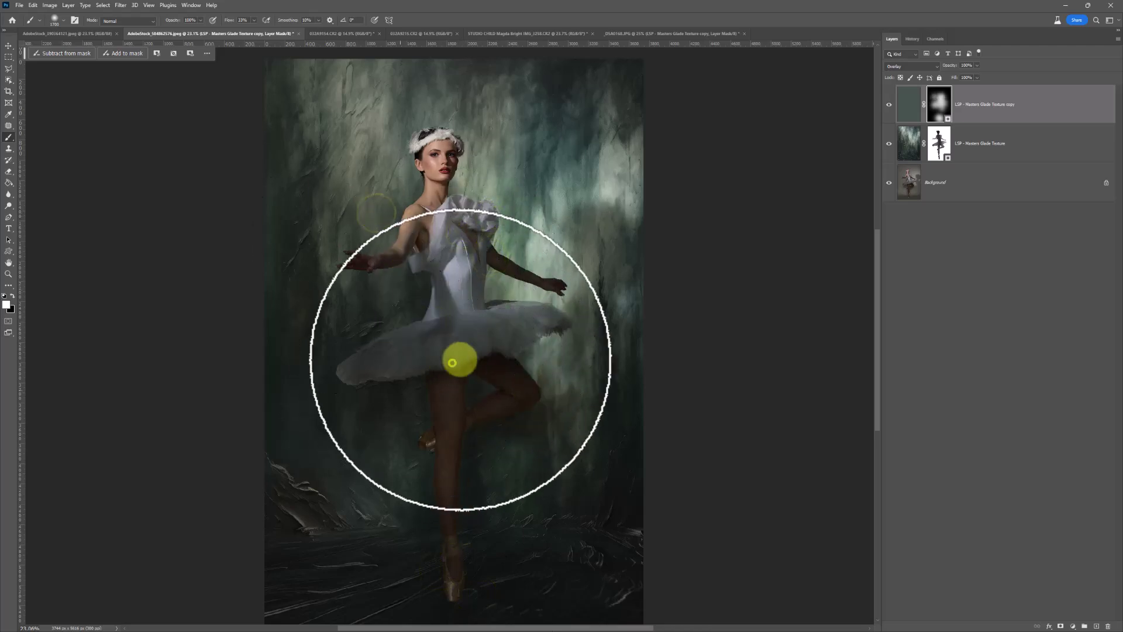
Select both texture layers together and test their shared opacity, ending at 100%.
left_click(979, 158)
left_click(993, 118)
mouse_move(976, 65)
left_mouse_down()
mouse_move(937, 70)
mouse_move(980, 76)
left_mouse_up()
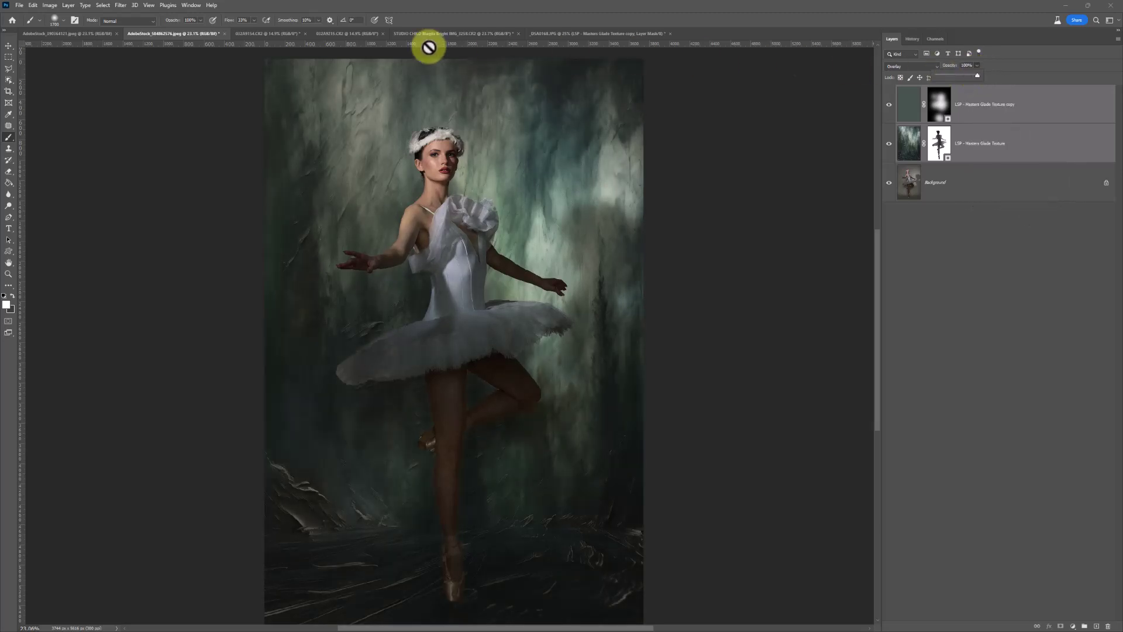
Switch to the portrait of the girl on the stool, place the Masters Glade Texture and stretch it to cover the photo.
left_click(90, 33)
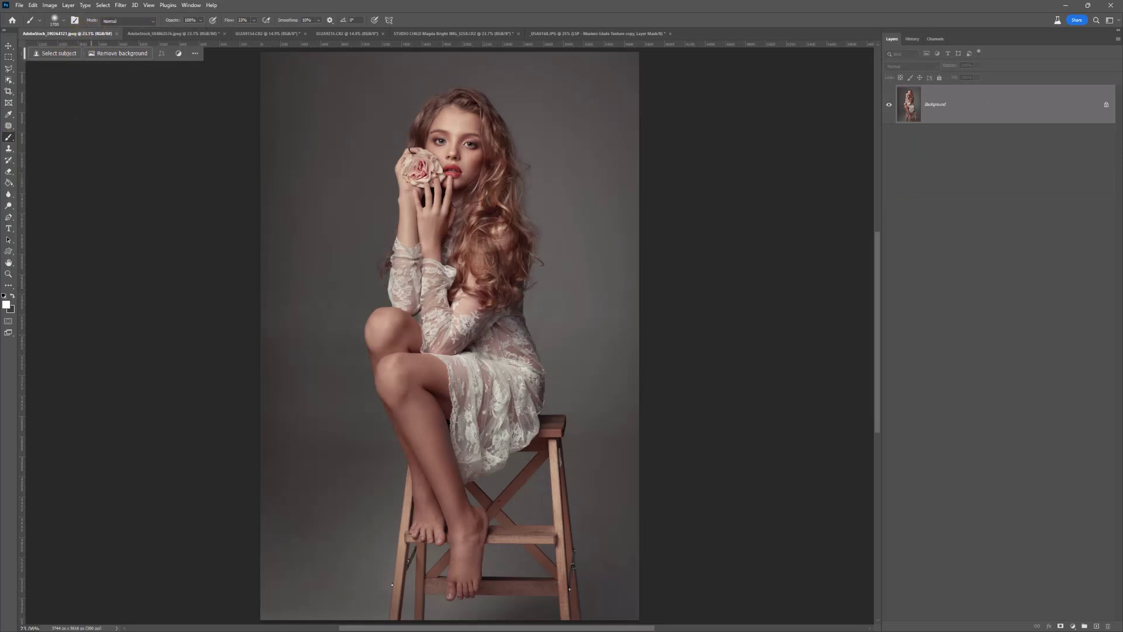
key("alt+Tab")
left_click_drag(627, 181, 496, 201)
left_click_drag(452, 305, 466, 625)
key("Return")
Select the seated girl from the Background layer with the Subject selection command.
left_click(927, 141)
key("b")
left_click(103, 6)
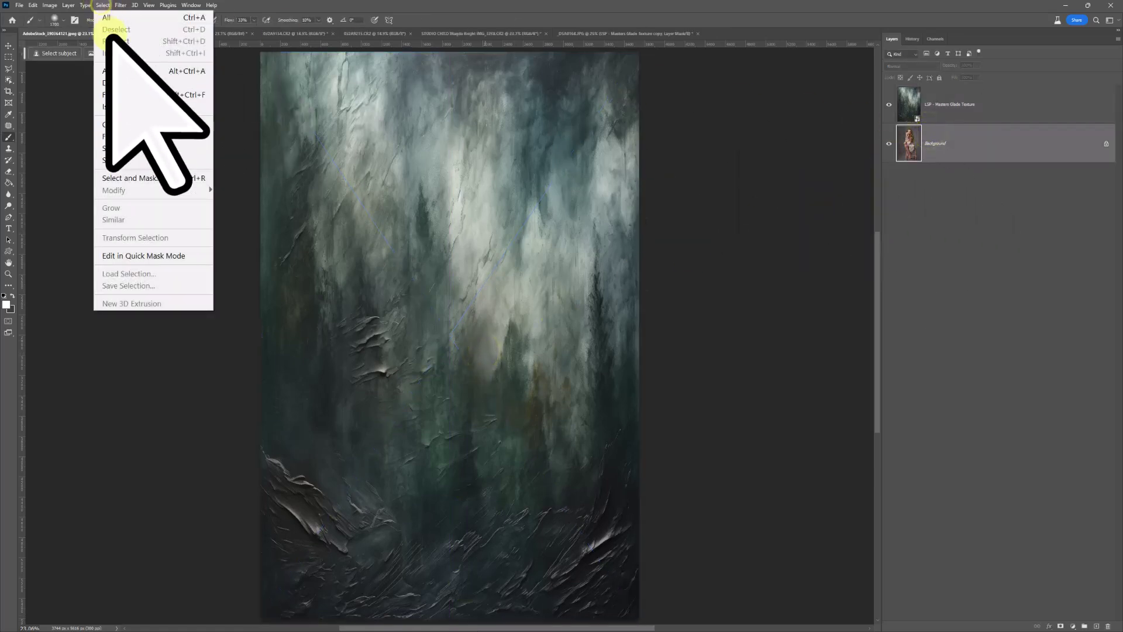
left_click(146, 148)
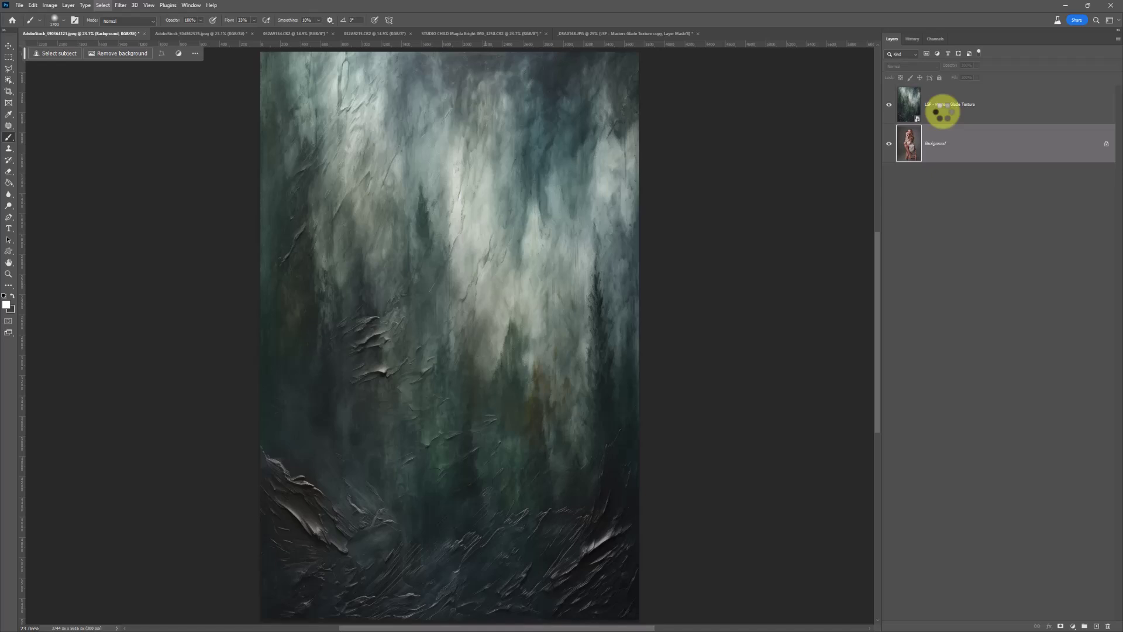
Mask the texture layer from the seated girl's selection and invert the mask to uncover her.
left_click(942, 112)
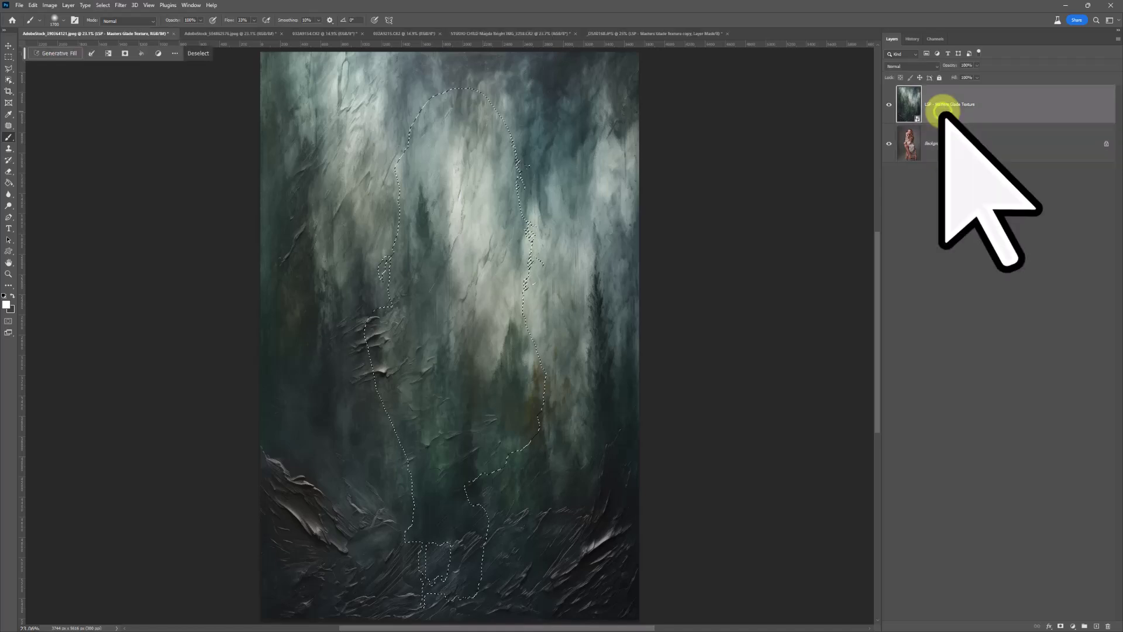
left_click(1062, 625)
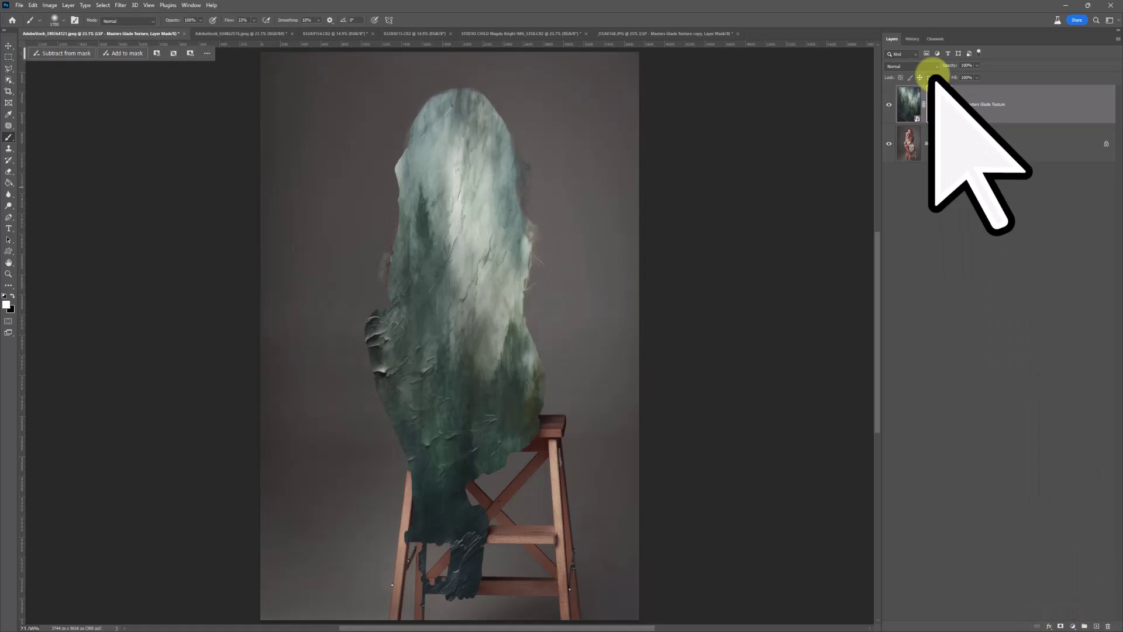
key("ctrl+i")
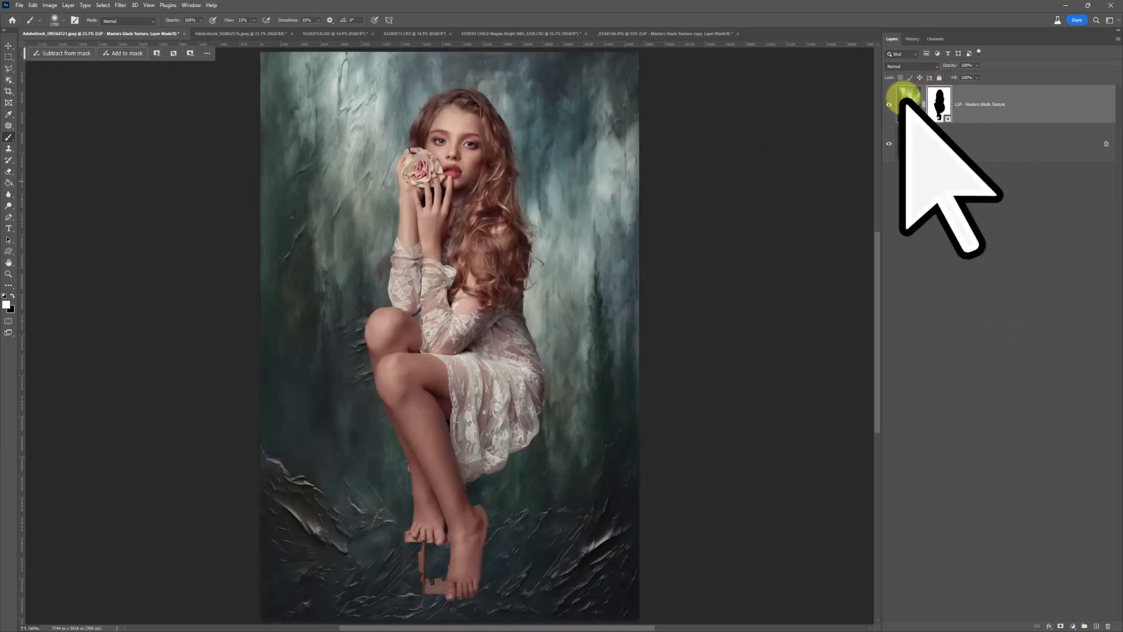
Set the texture layer's blend mode to Soft Light and brush its mask to clear the texture from the stool and around the girl.
left_click(905, 105)
left_click(912, 66)
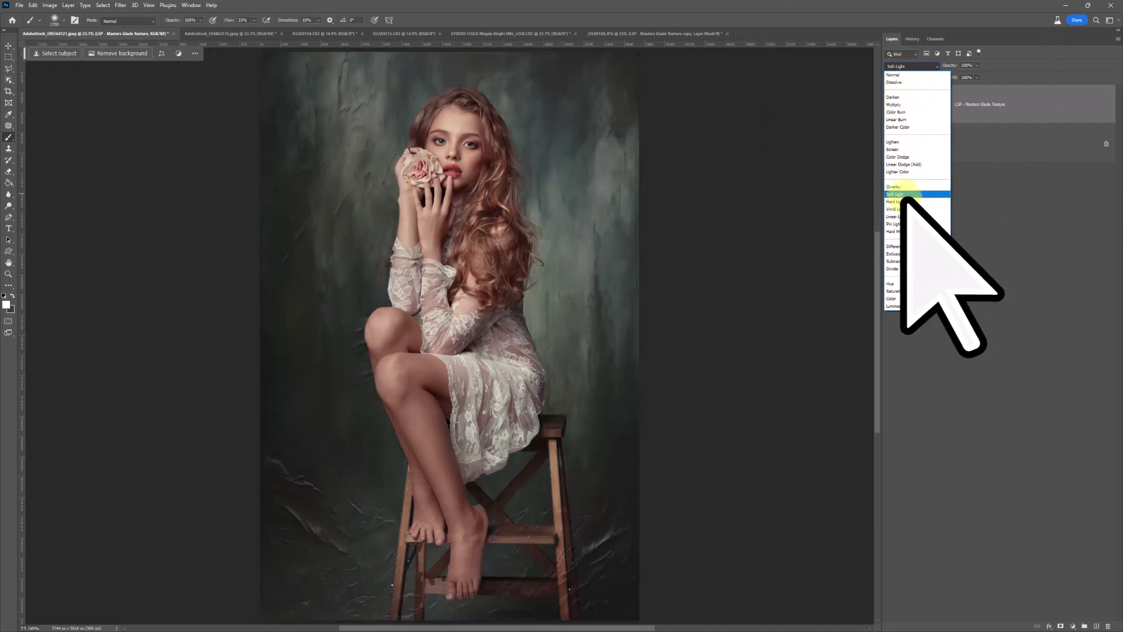
left_click(904, 196)
left_click(938, 103)
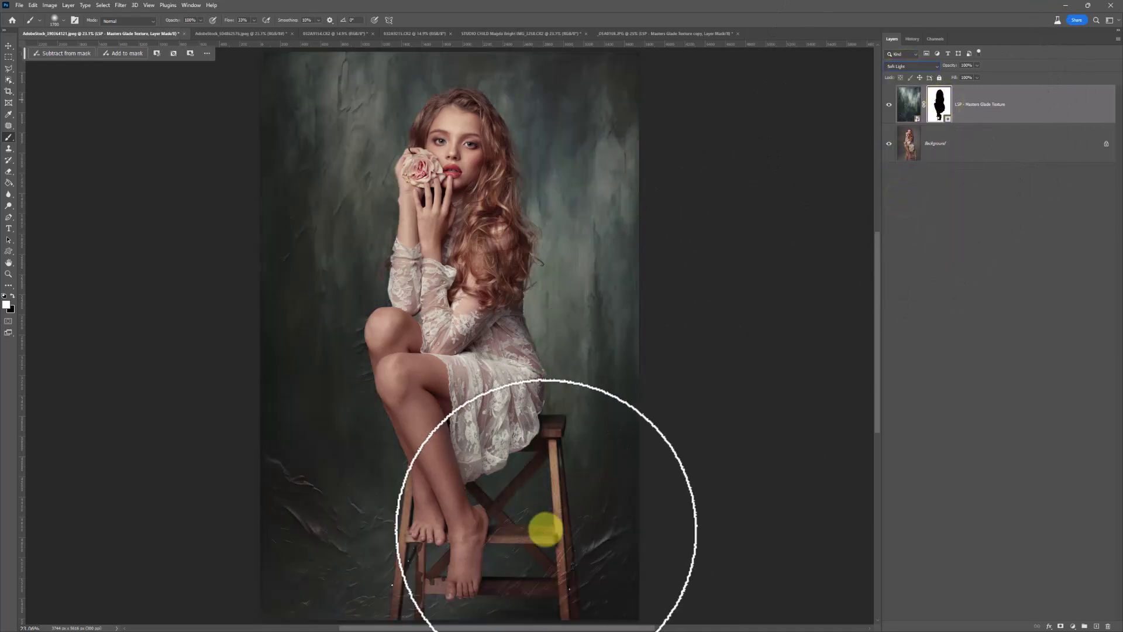
mouse_move(569, 563)
left_mouse_down()
mouse_move(524, 498)
mouse_move(421, 556)
mouse_move(511, 491)
mouse_move(518, 544)
mouse_move(561, 570)
mouse_move(541, 351)
mouse_move(413, 263)
left_mouse_up()
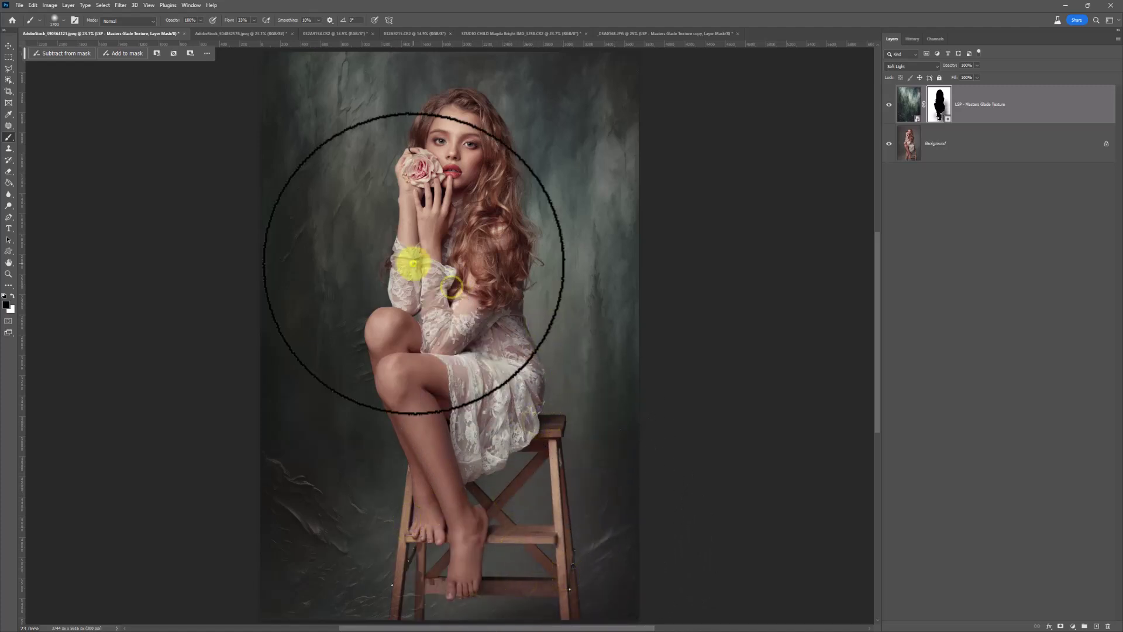
Duplicate the Soft Light texture layer and apply the Average blur filter to the copy.
right_click(1026, 117)
left_click(1058, 131)
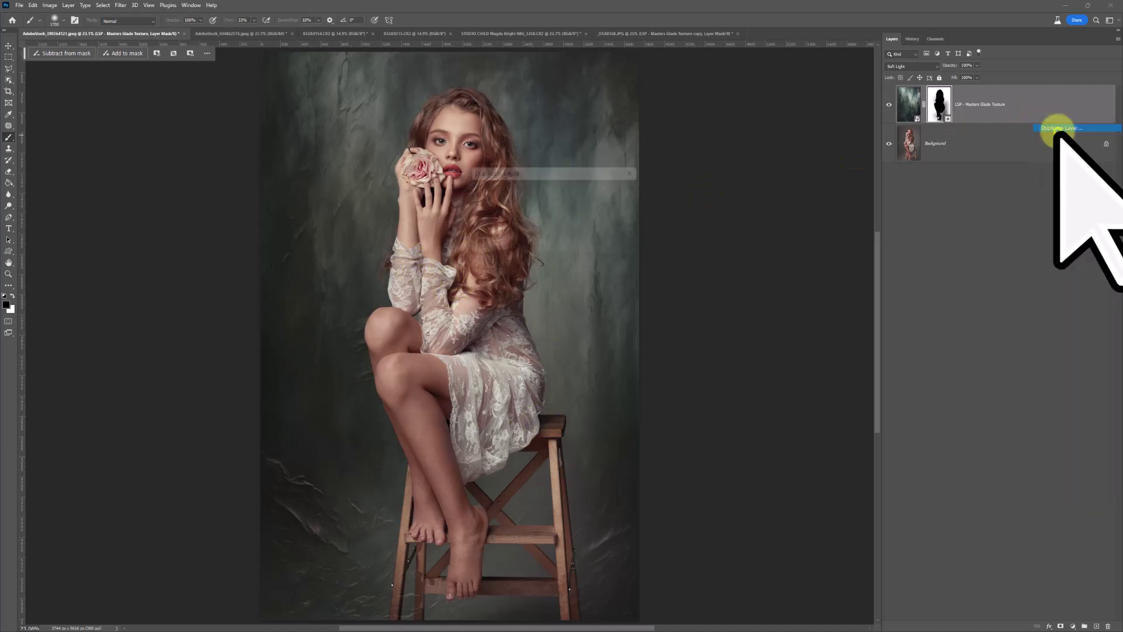
left_click(633, 187)
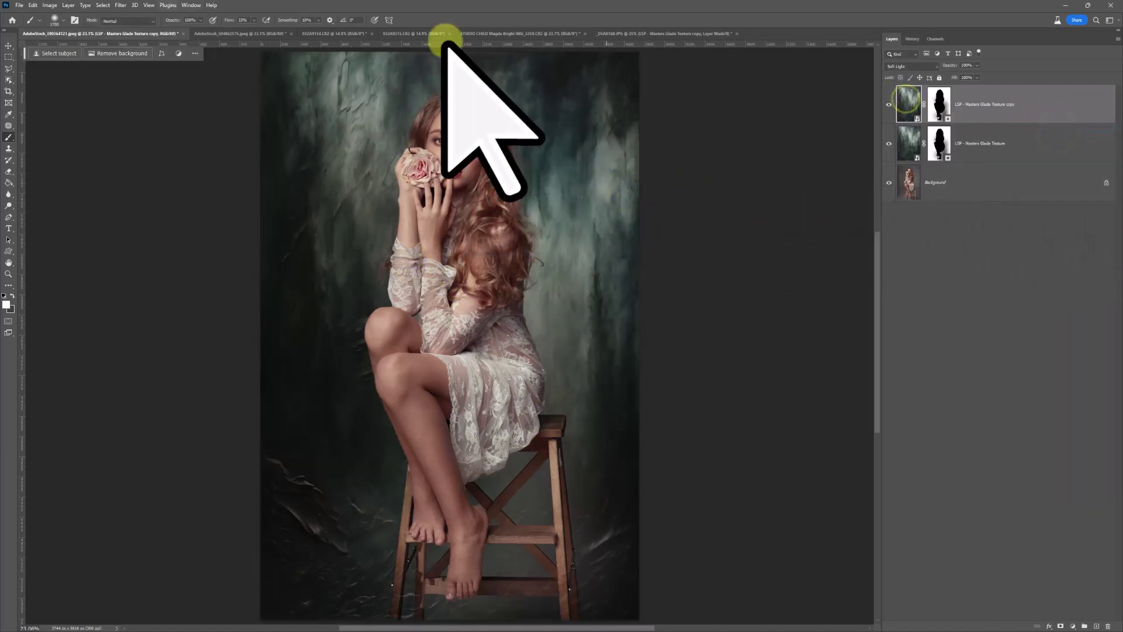
left_click(120, 5)
mouse_move(162, 178)
left_click(292, 175)
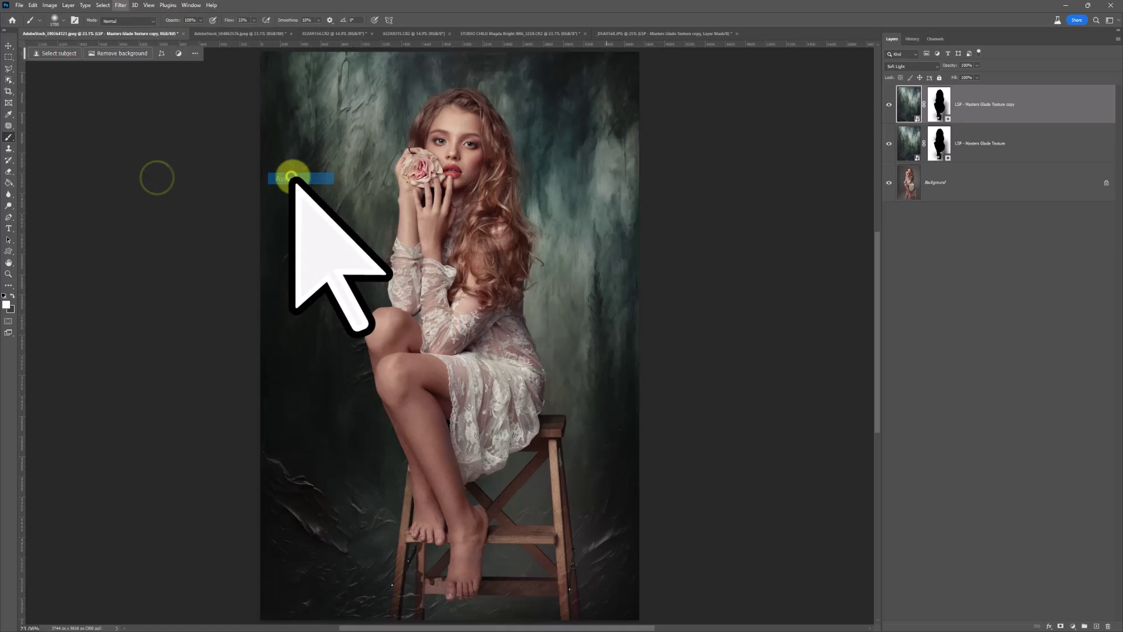
Delete the averaged copy's subject mask and replace it with a new, fully black layer mask.
right_click(939, 105)
left_click(955, 121)
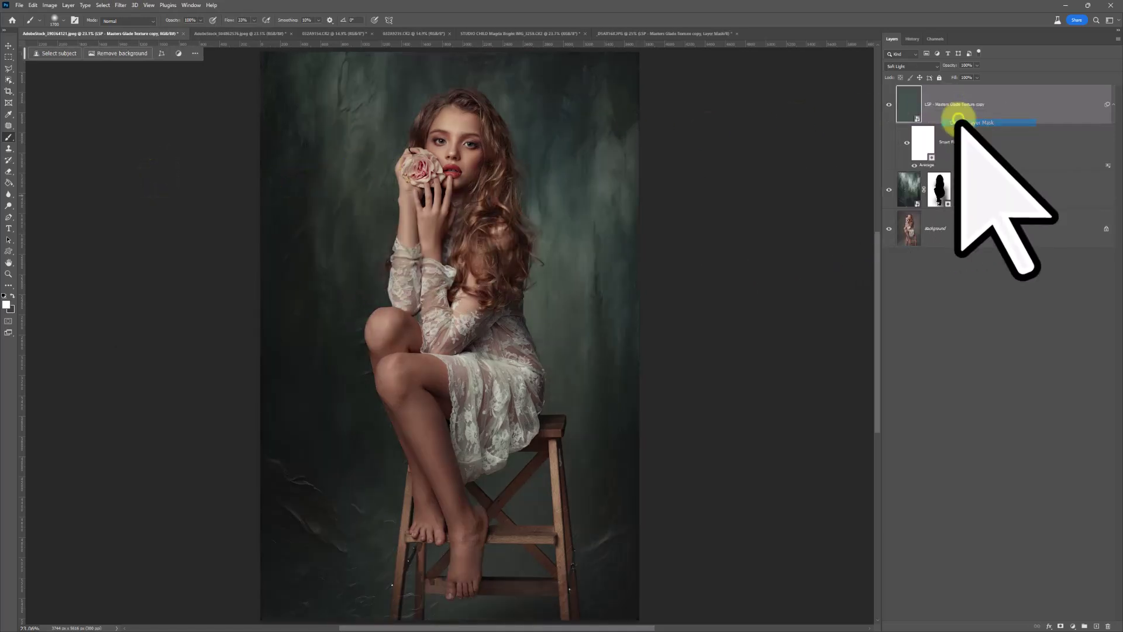
left_click(1061, 625)
key("ctrl+i")
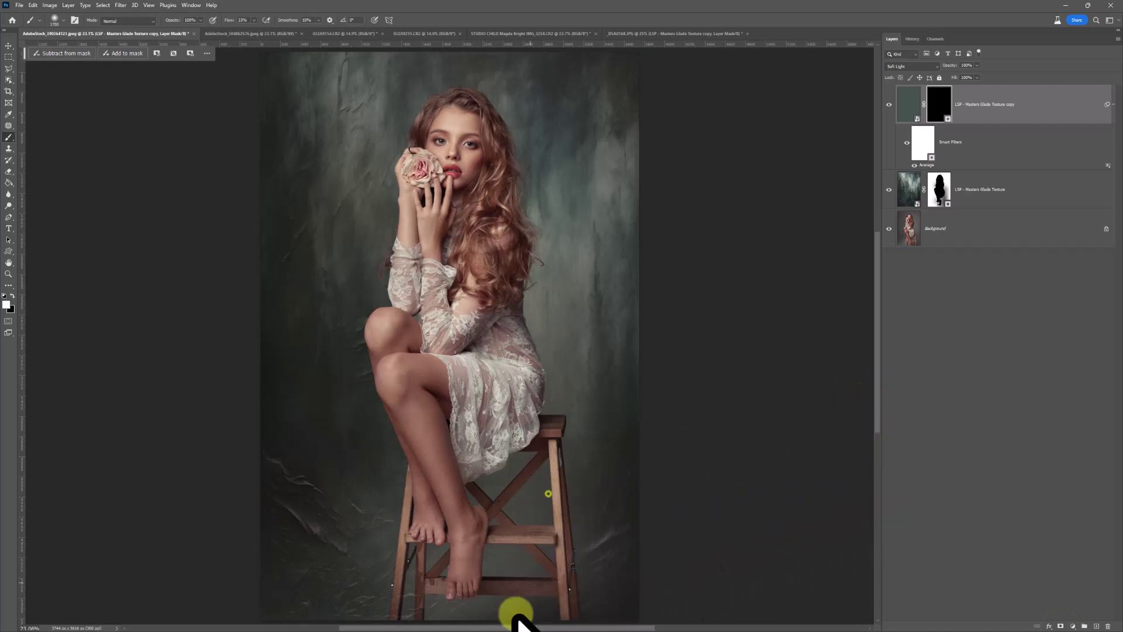
Paint white on the averaged copy's mask to blend its flat tone over the girl, the stool and the surrounding backdrop.
key("x")
mouse_move(549, 421)
left_mouse_down()
mouse_move(494, 396)
mouse_move(501, 293)
mouse_move(551, 591)
mouse_move(330, 412)
mouse_move(421, 283)
mouse_move(483, 68)
mouse_move(414, 269)
mouse_move(304, 485)
left_mouse_up()
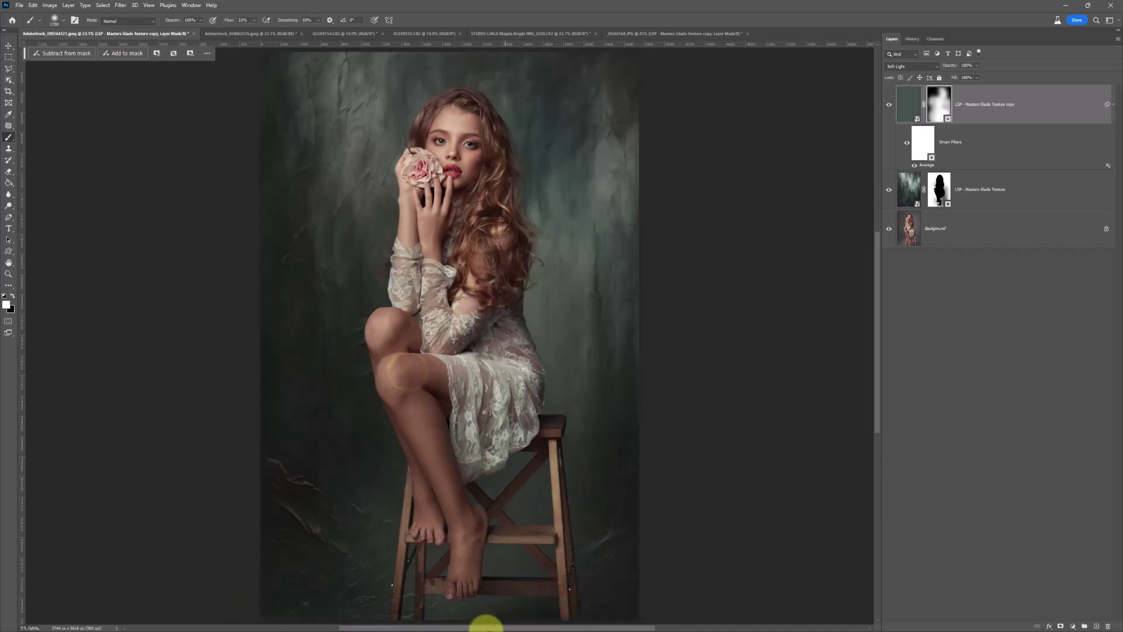
mouse_move(468, 516)
left_mouse_down()
mouse_move(527, 572)
mouse_move(499, 46)
left_mouse_up()
Set the original texture layer's opacity to 87% and compare the portrait with the texture layers hidden and shown.
left_click(908, 183)
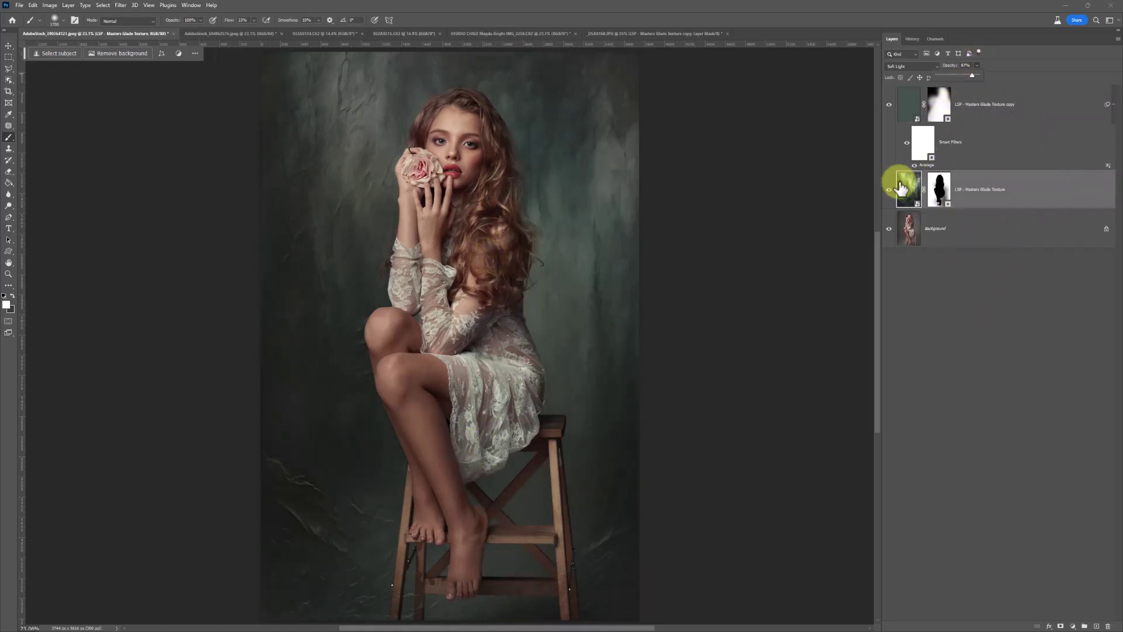
left_click_drag(889, 189, 881, 96)
left_click_drag(888, 189, 907, 274)
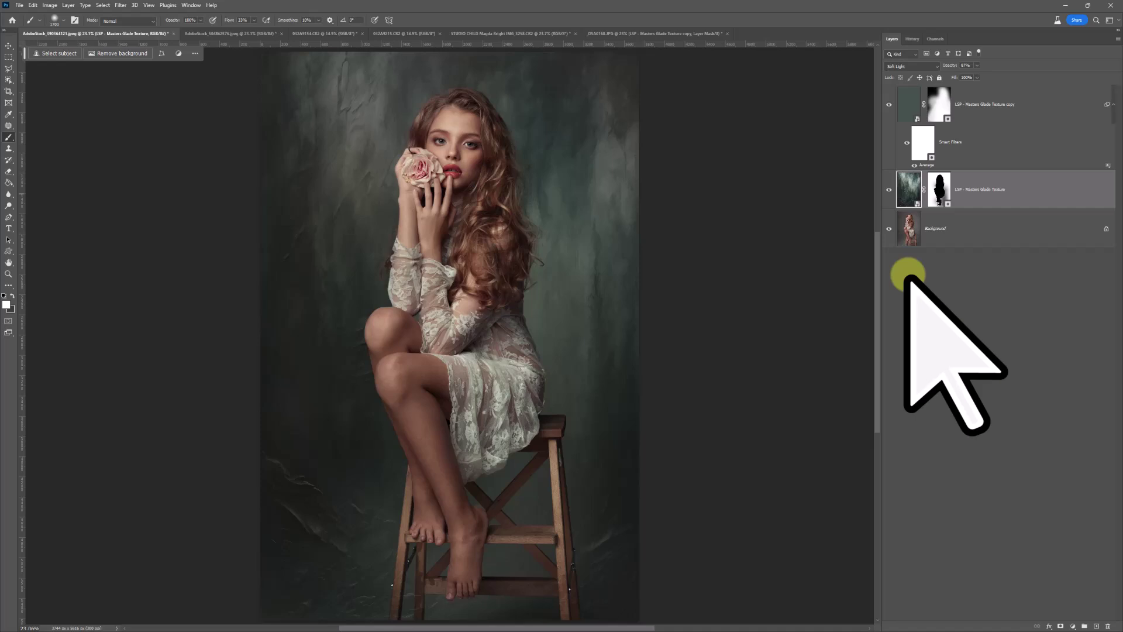
Review the open portrait documents, comparing the ballerina, reclining woman and seated girl composites.
left_click(199, 33)
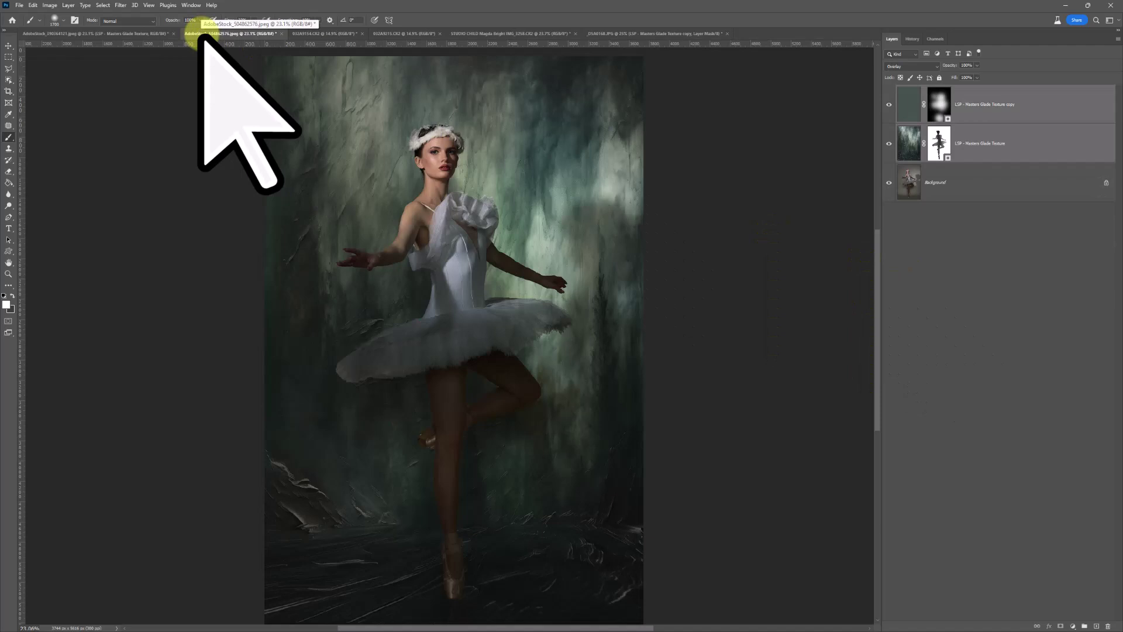
left_click(302, 34)
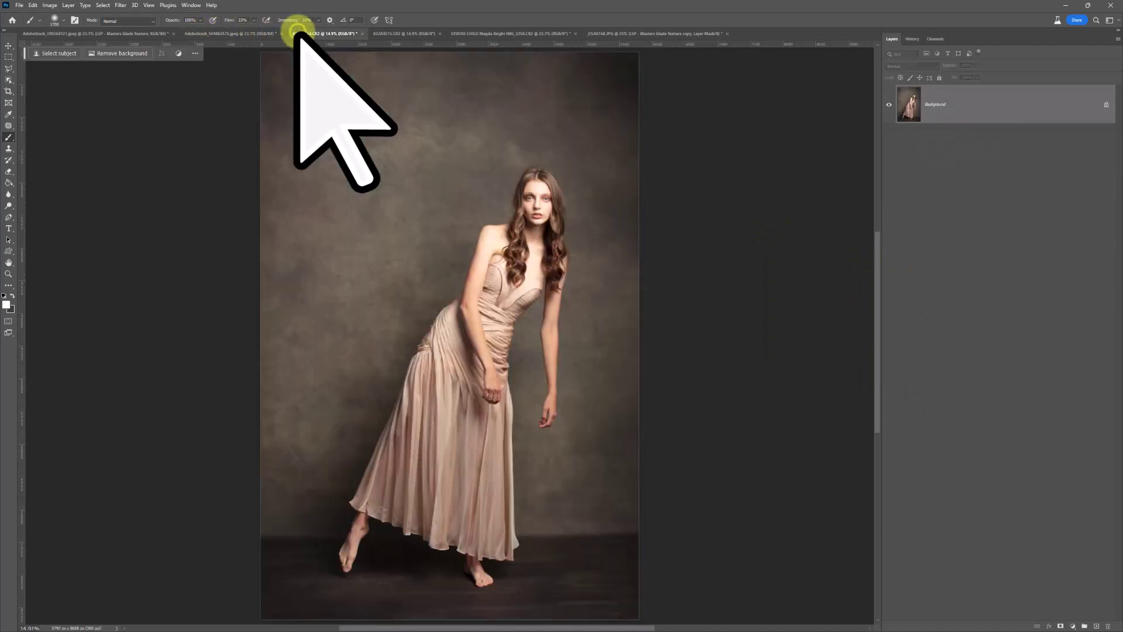
left_click(404, 33)
left_click(468, 33)
left_click(641, 33)
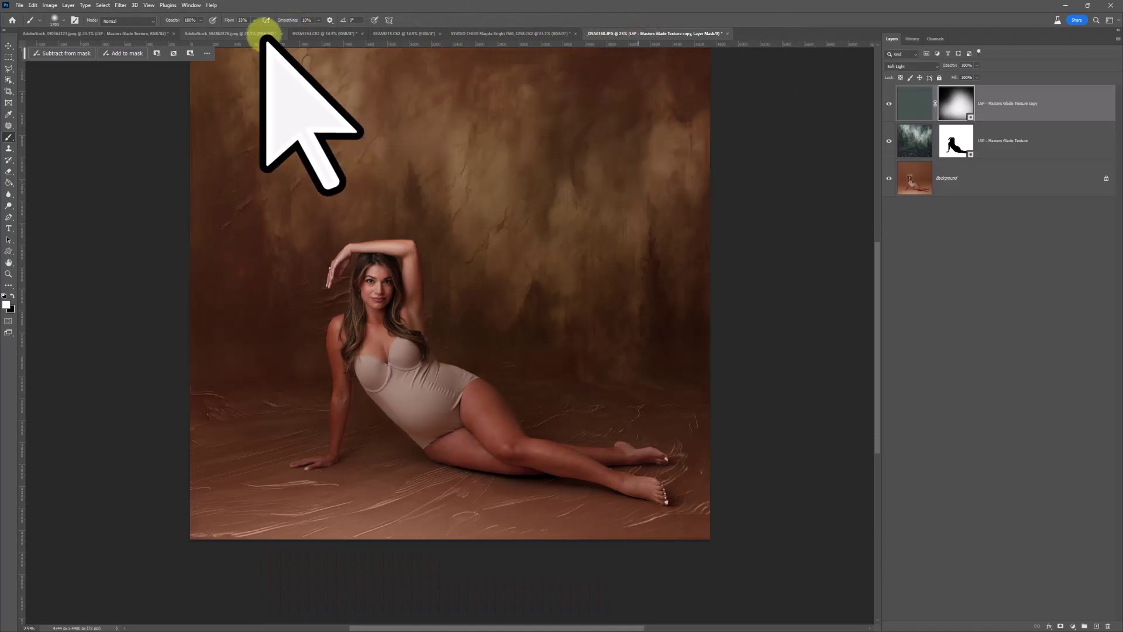
left_click(136, 33)
left_click(619, 33)
left_click(245, 33)
left_click(626, 33)
left_click(237, 34)
left_click(128, 33)
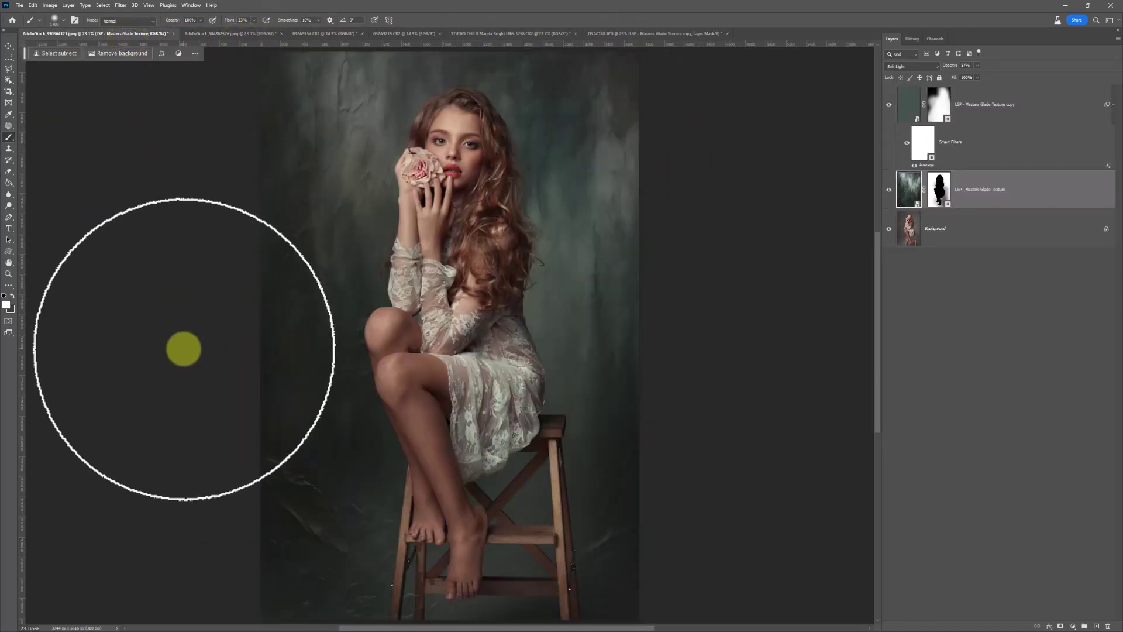